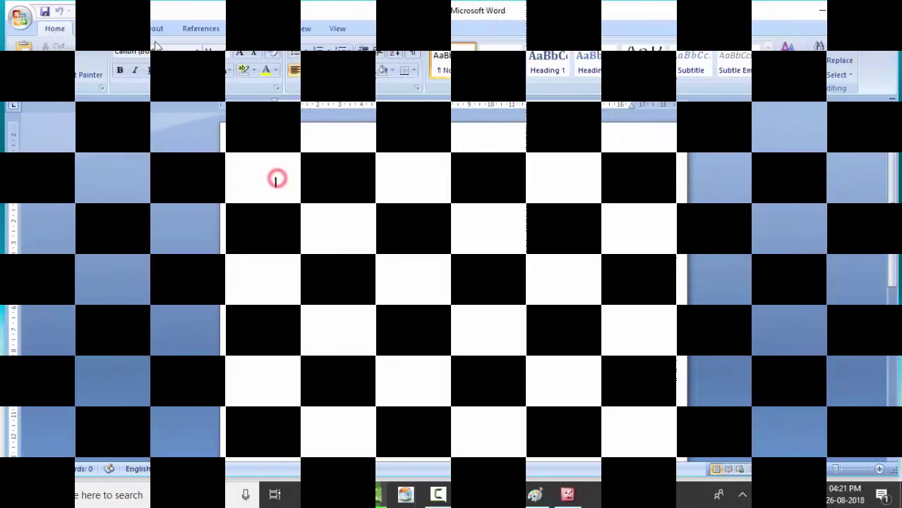
- Set the top, bottom, left and right page margins to 0.2 cm
click(142, 27)
click(100, 69)
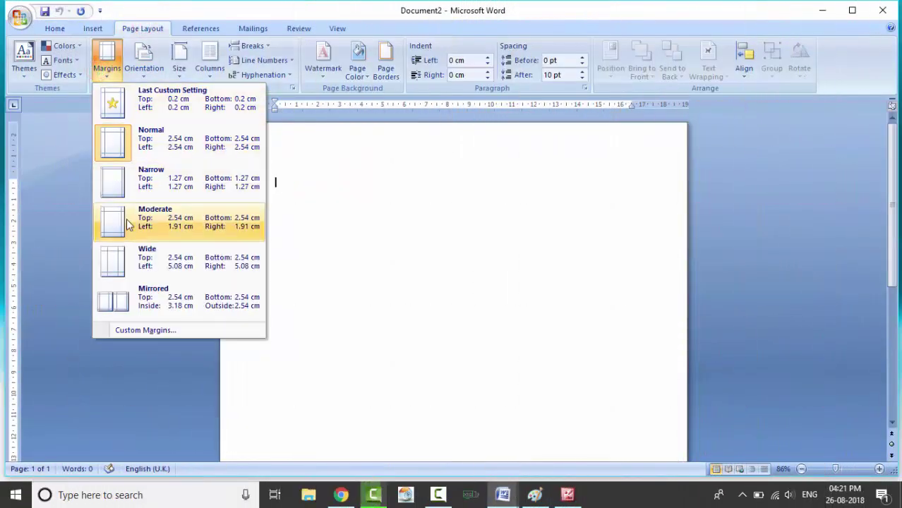
click(163, 328)
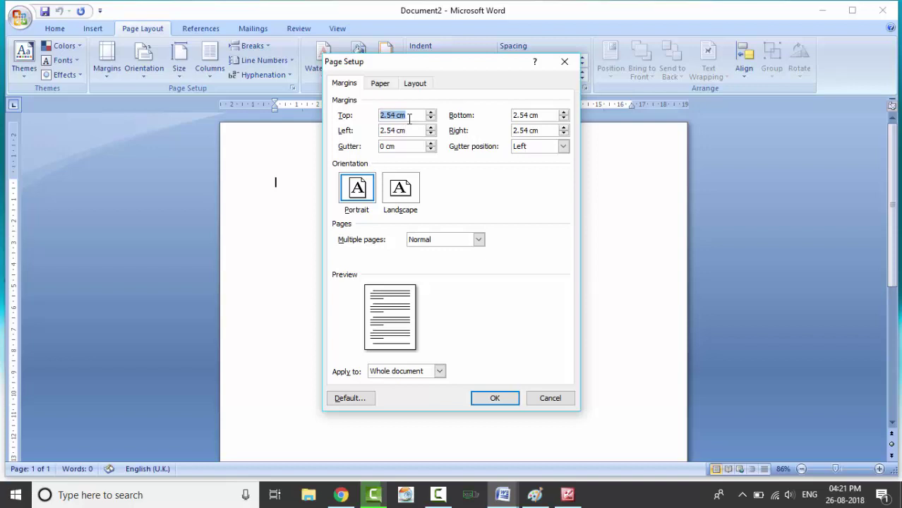
key(Tab)
text(.2)
key(Tab)
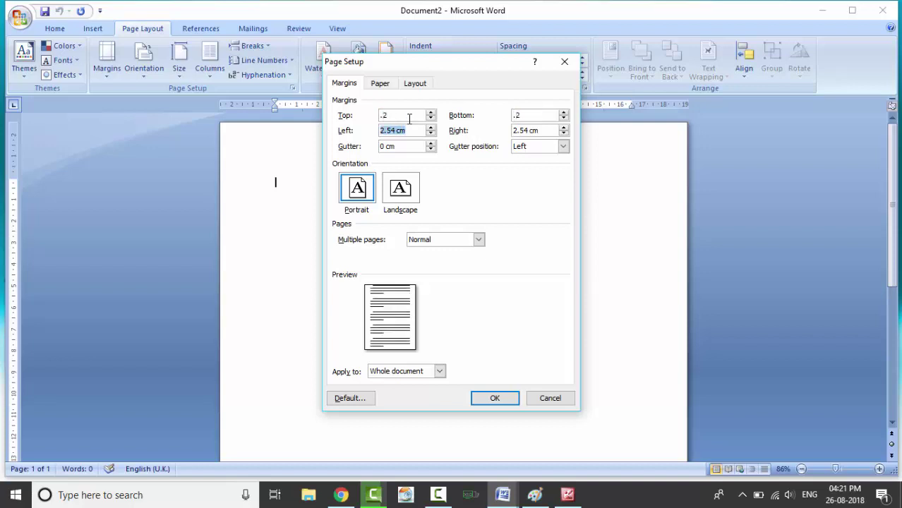
key(Tab)
text(.2)
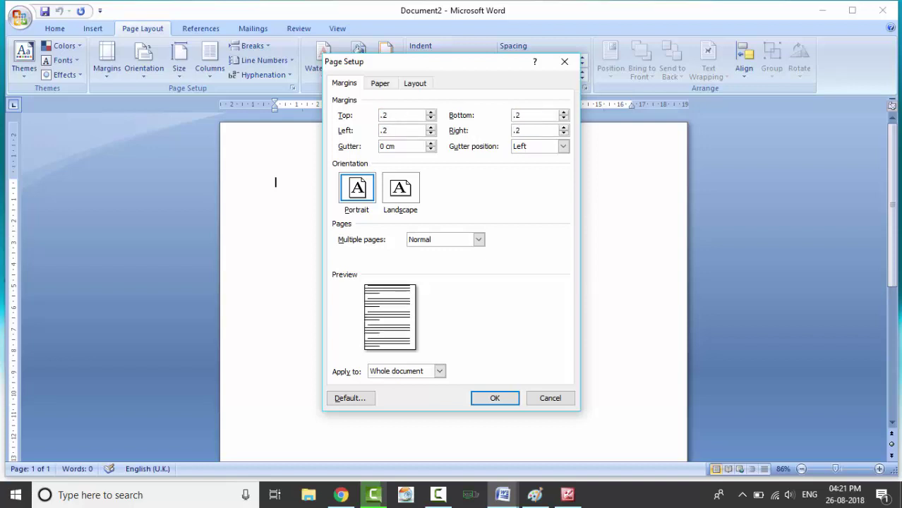
click(485, 396)
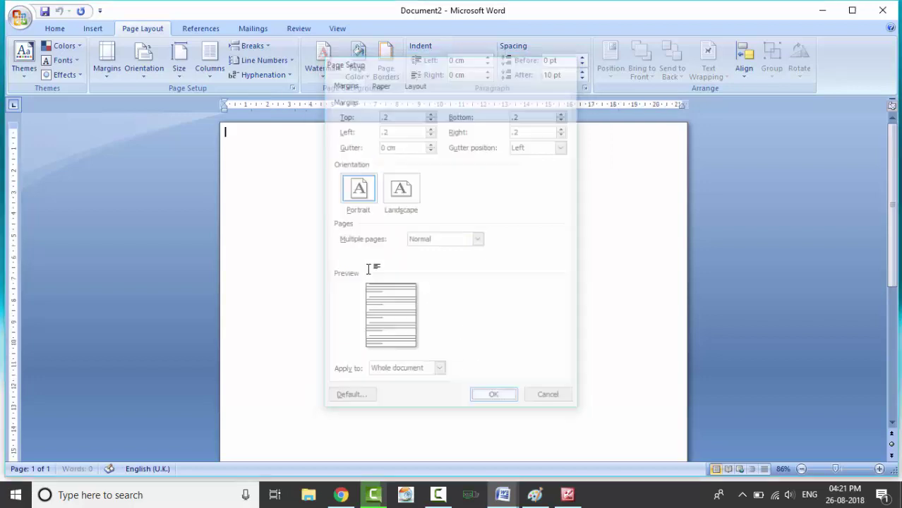
- Switch the page orientation to landscape
click(145, 70)
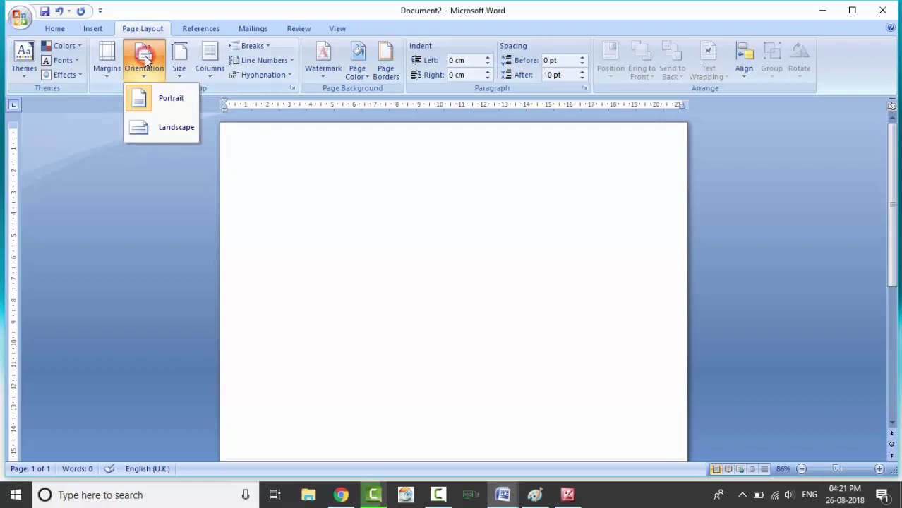
click(156, 133)
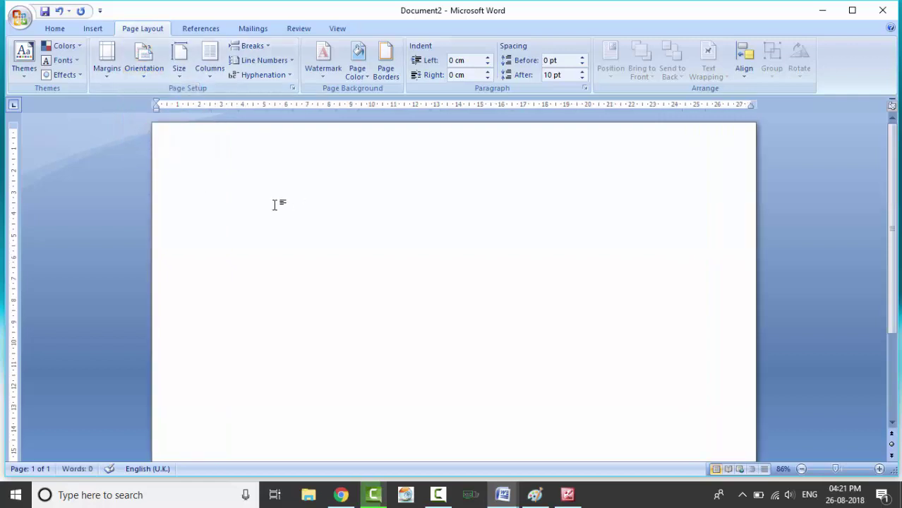
scroll(894, 344, down, 2)
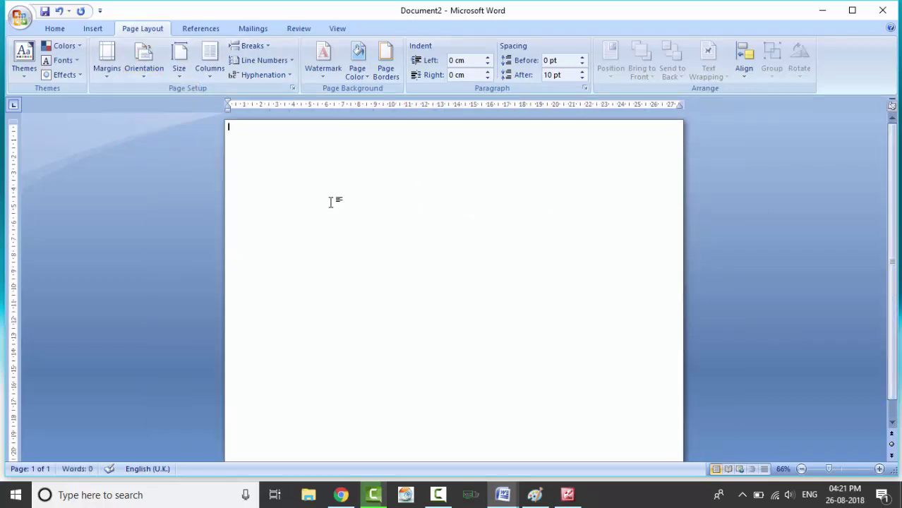
- Draw a rectangle starting from the page's top-left corner
click(93, 29)
click(204, 60)
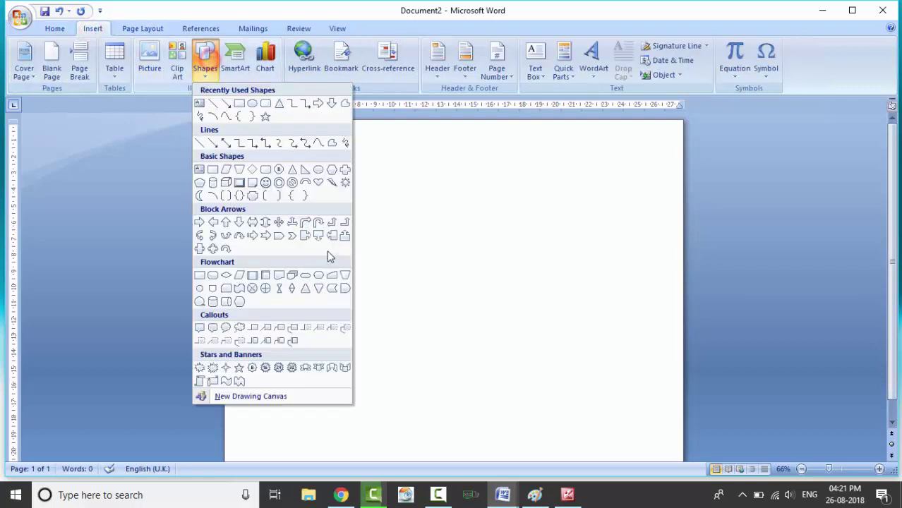
click(239, 104)
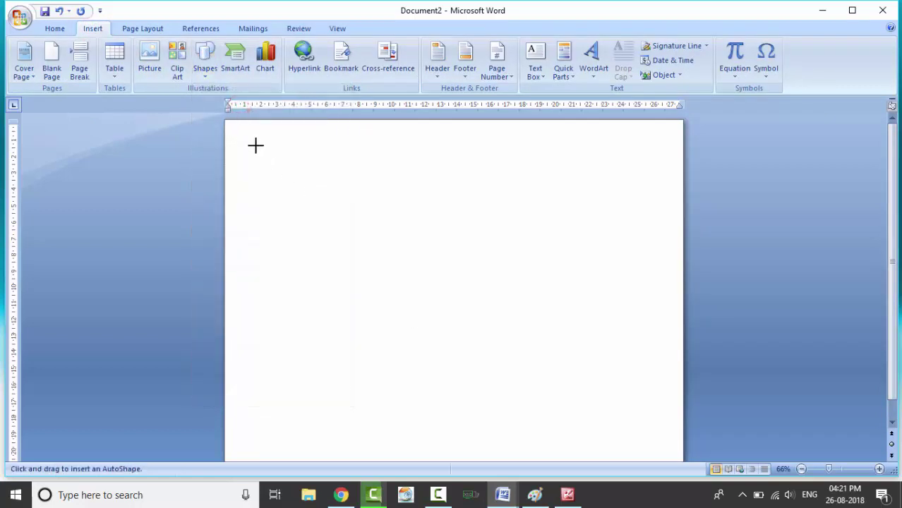
drag(225, 122, 406, 430)
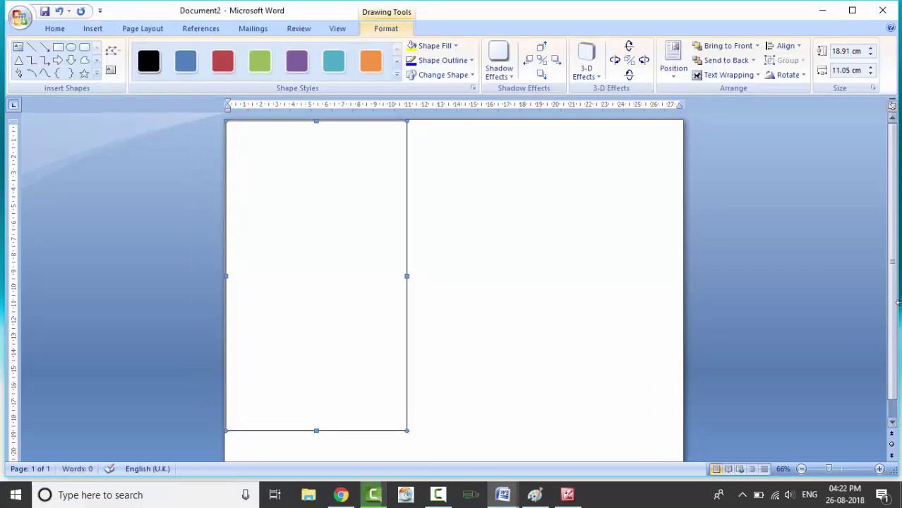
- Resize the rectangle to 13.47 cm high by 9.11 cm wide, keeping it in the corner
drag(892, 312, 892, 329)
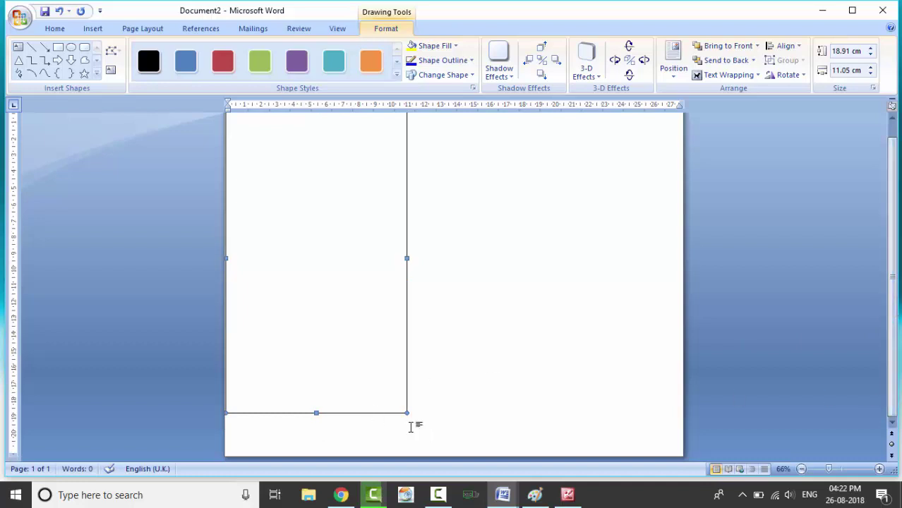
drag(316, 414, 318, 305)
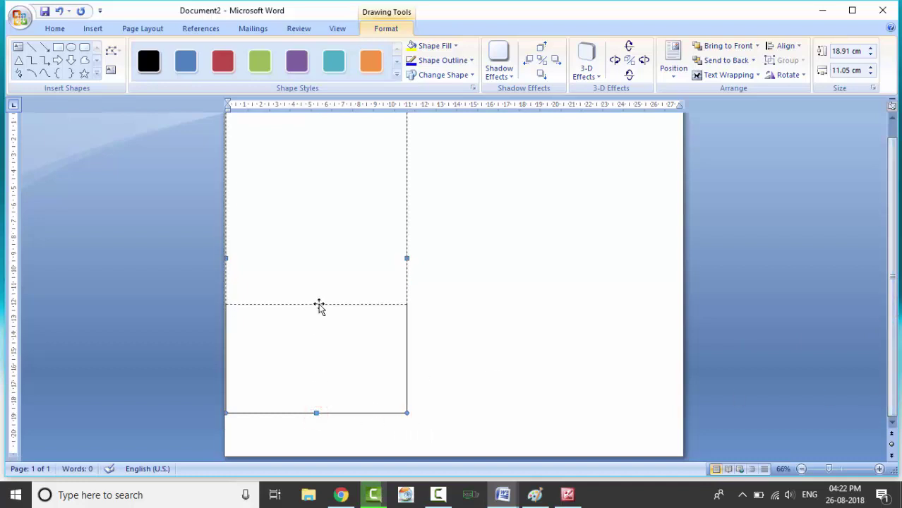
drag(233, 210, 231, 209)
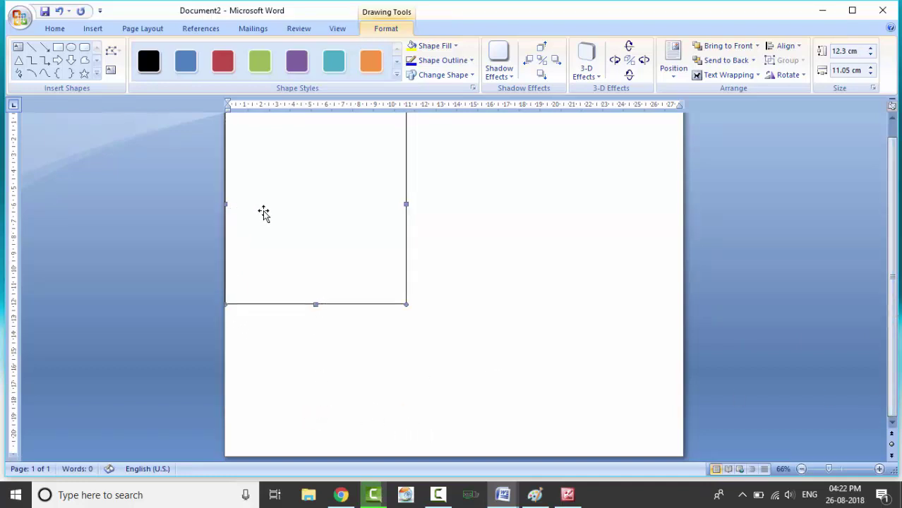
scroll(443, 267, up, 1)
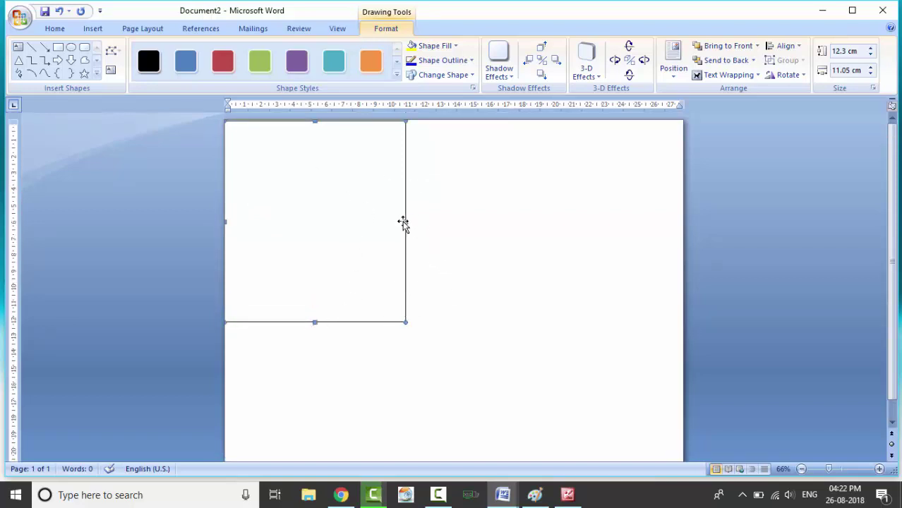
drag(406, 221, 375, 222)
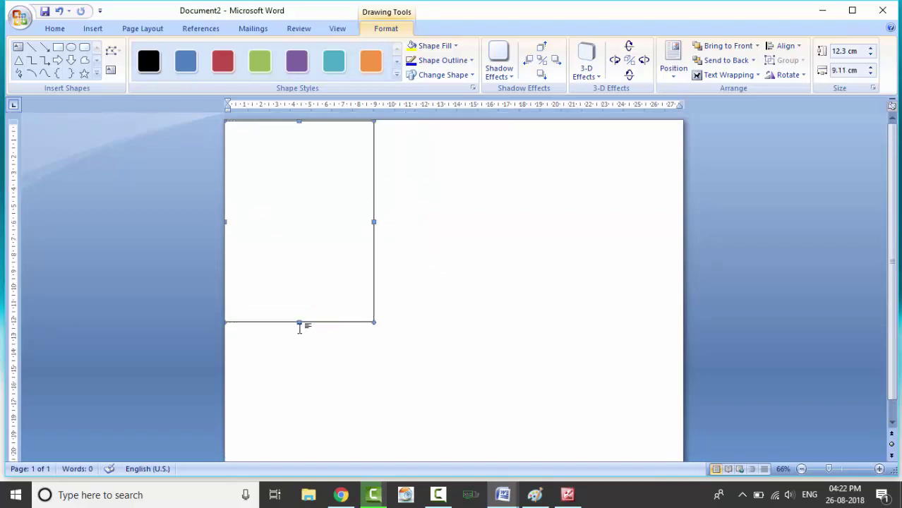
mouse_move(300, 322)
mouse_down()
mouse_move(301, 357)
mouse_move(299, 322)
mouse_up()
scroll(321, 352, down, 1)
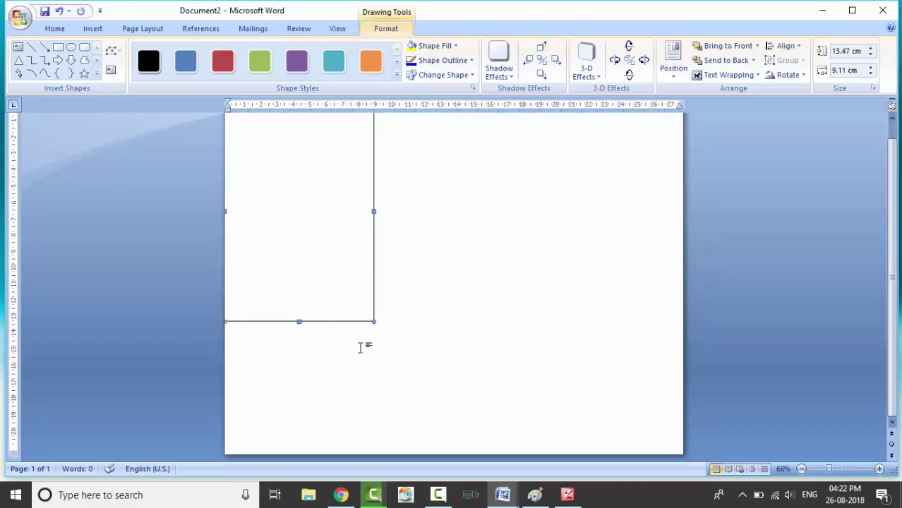
scroll(360, 347, up, 1)
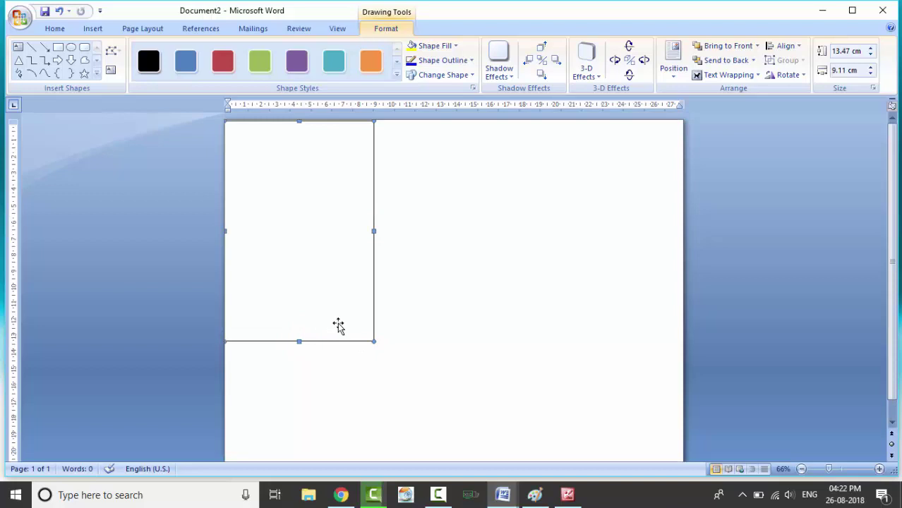
- Apply the teal shape style to the rectangle
click(421, 297)
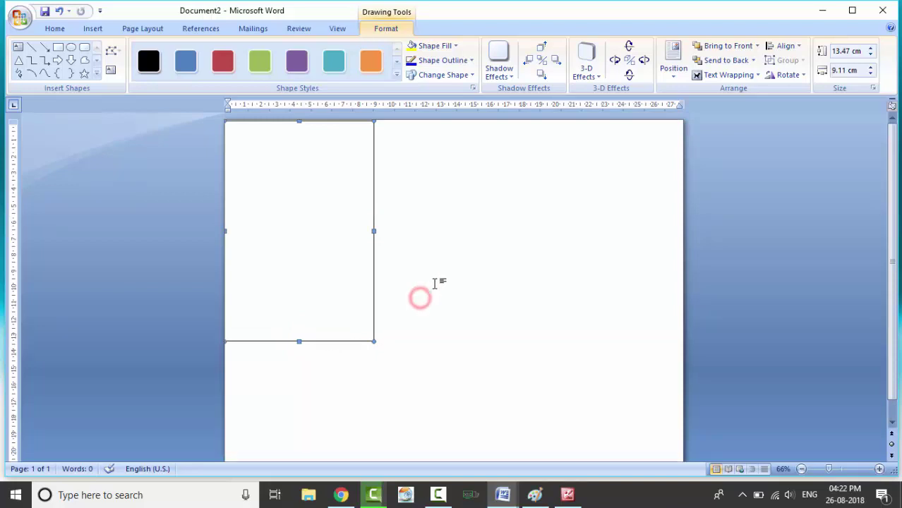
click(253, 221)
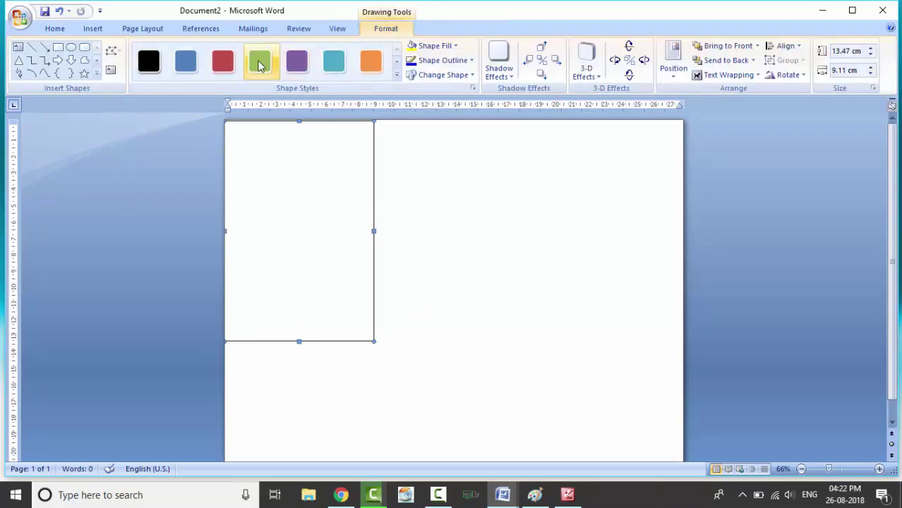
click(259, 63)
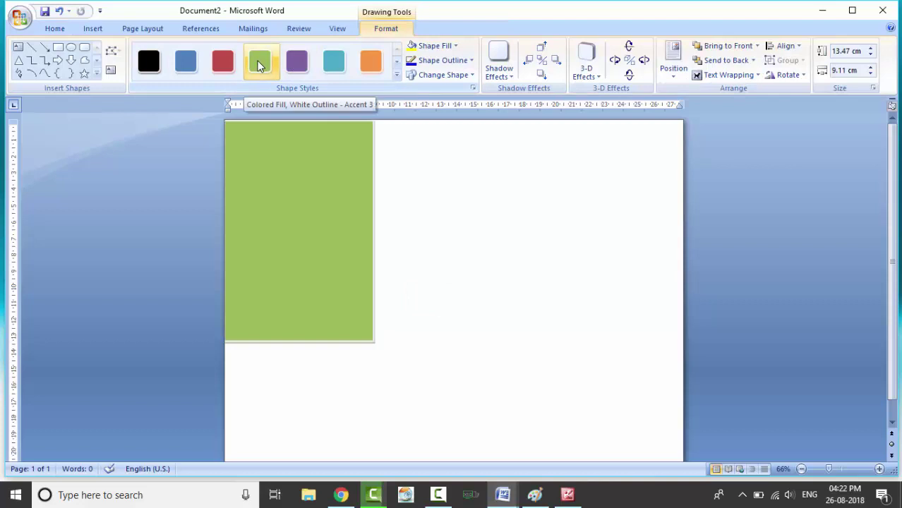
click(332, 64)
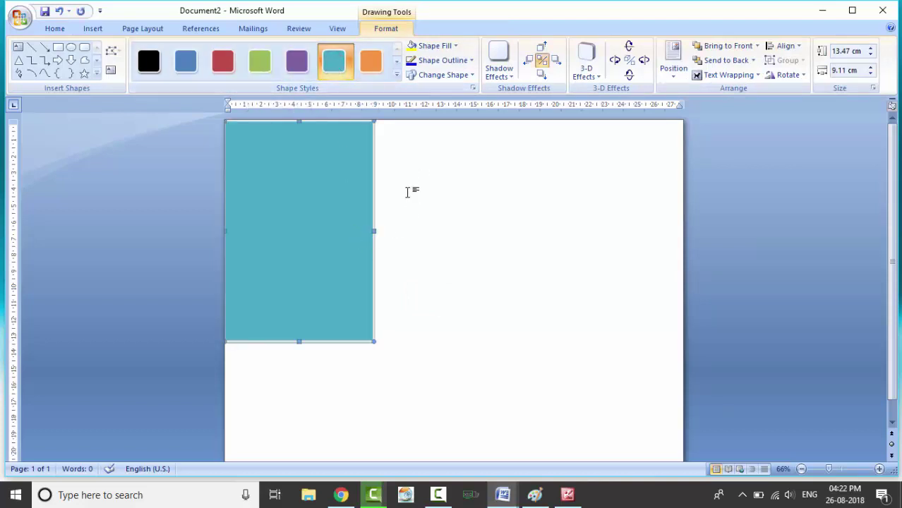
- Remove the rectangle's outline and place a copy against the page's right edge
click(470, 61)
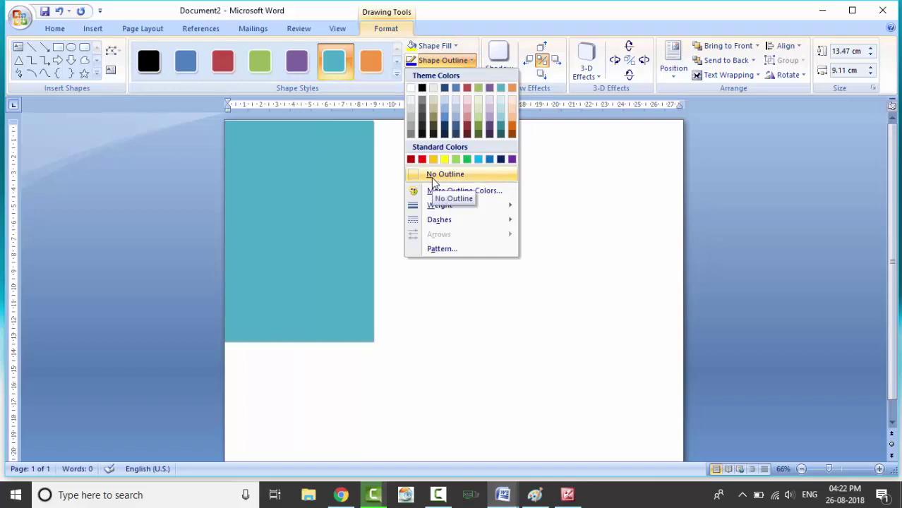
click(452, 174)
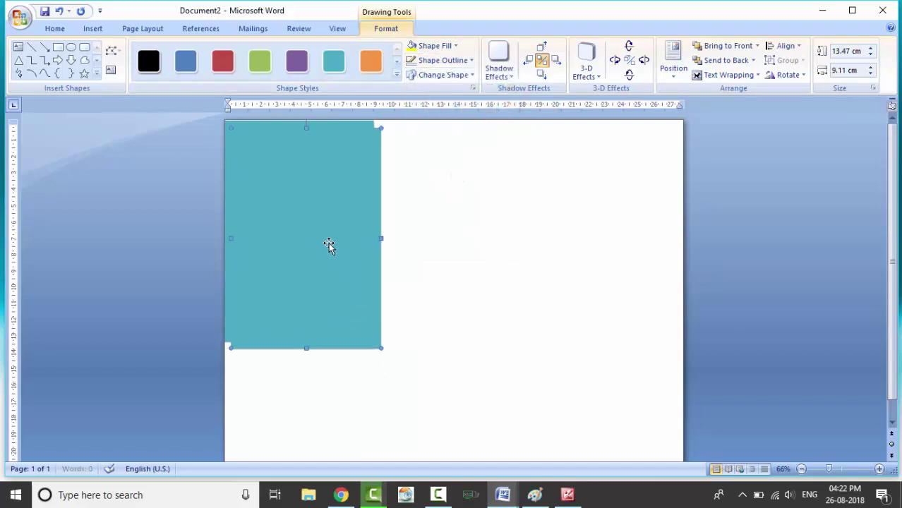
drag(323, 230, 623, 224)
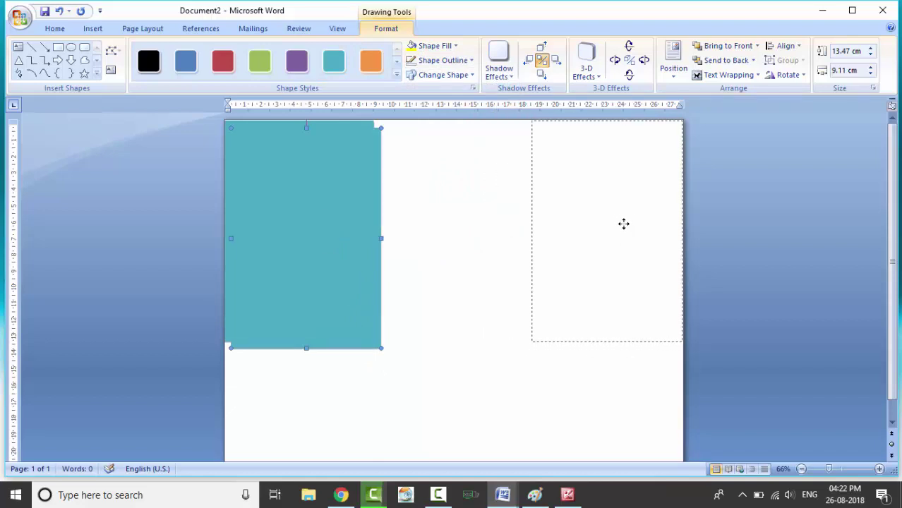
- Insert the Fashion Designing picture between the teal panels and show its Text Wrapping submenu
click(305, 153)
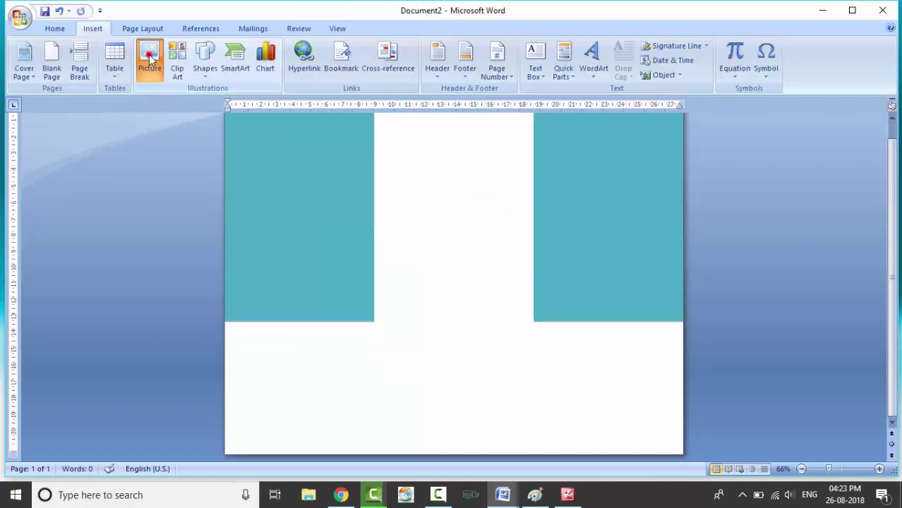
click(260, 116)
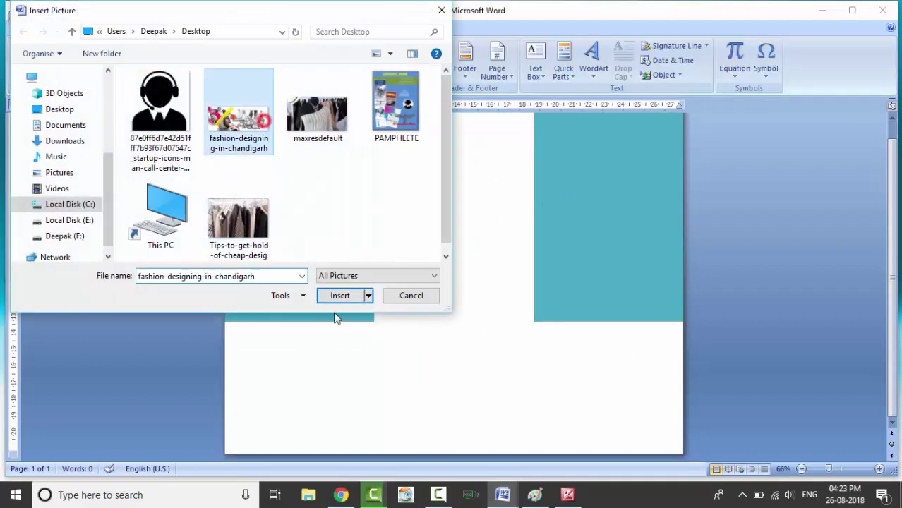
click(340, 296)
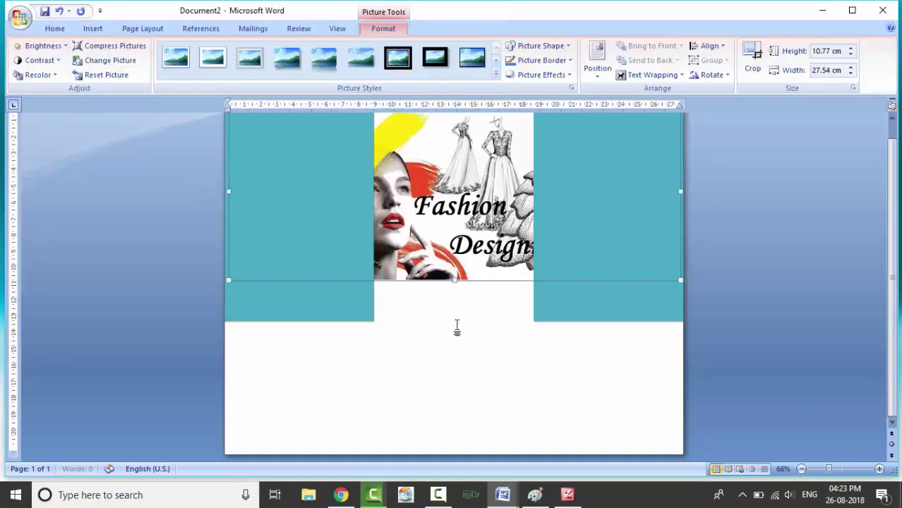
mouse_move(486, 227)
mouse_down()
mouse_move(493, 271)
mouse_move(483, 239)
mouse_up()
right_click(483, 239)
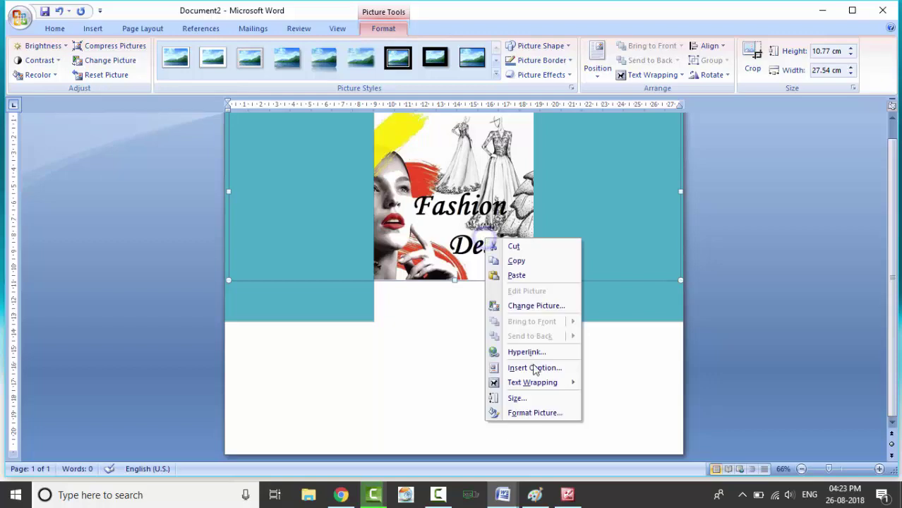
mouse_move(534, 382)
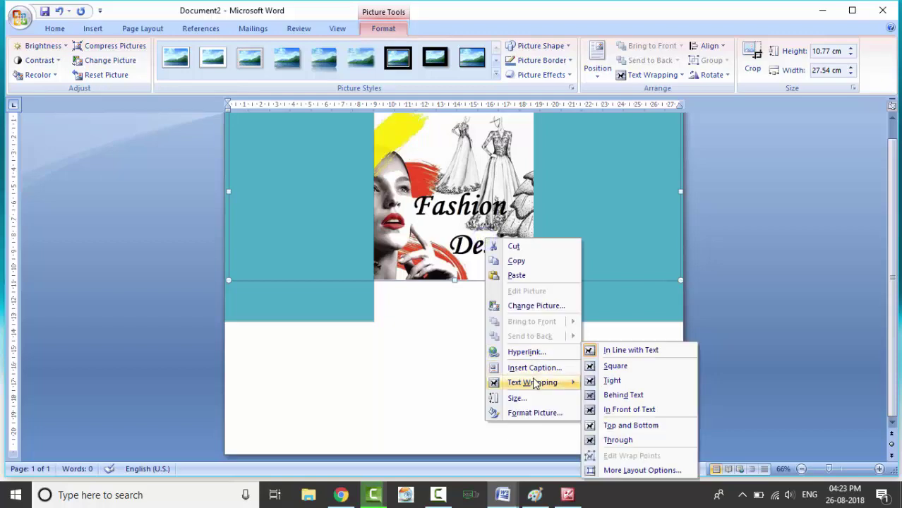
- Set the picture to In Front of Text, move it down and widen it across the page
click(650, 408)
drag(459, 225, 458, 267)
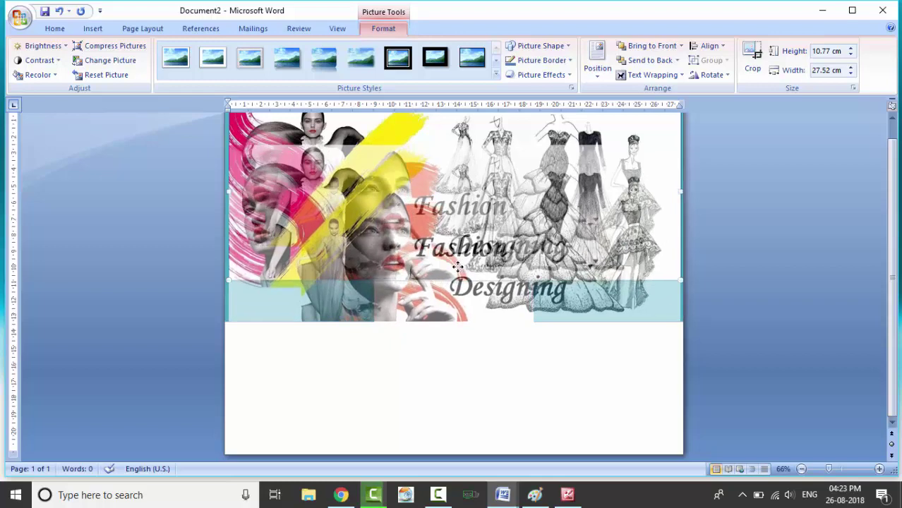
drag(458, 267, 458, 268)
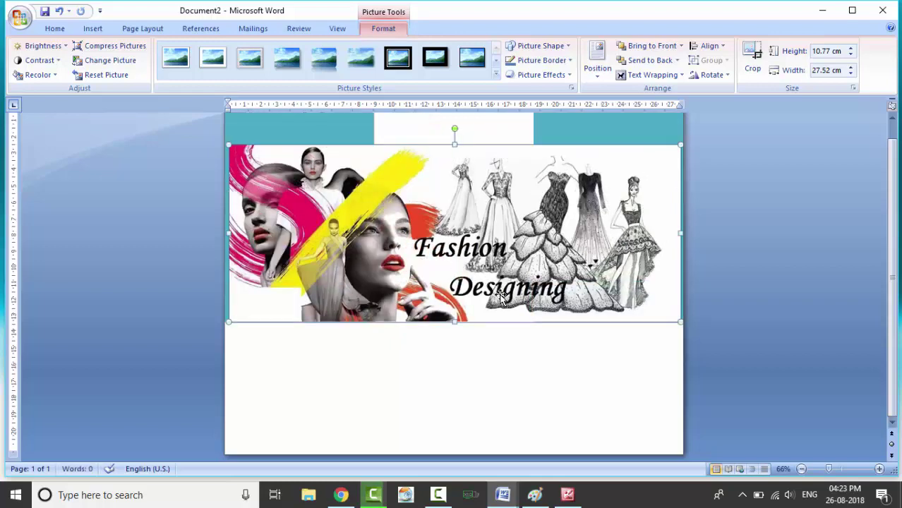
drag(538, 247, 538, 369)
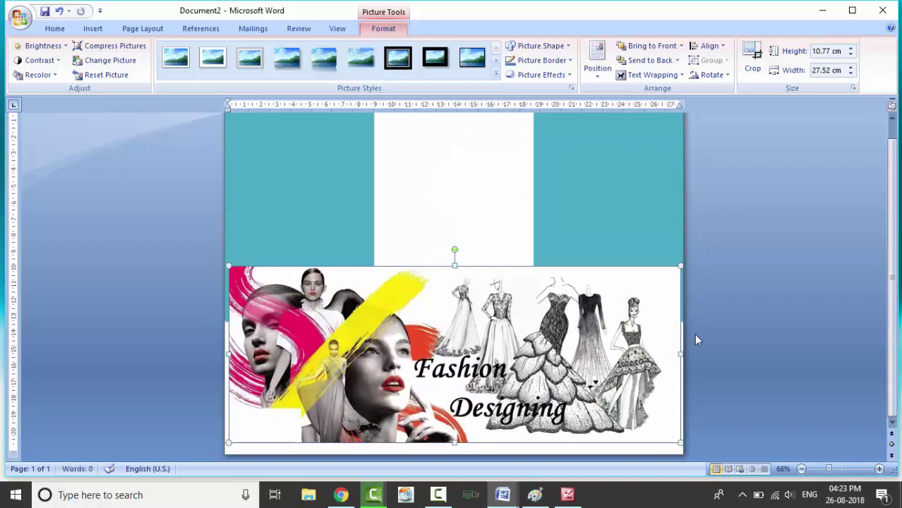
mouse_move(682, 352)
mouse_down()
mouse_move(649, 351)
mouse_move(669, 369)
mouse_up()
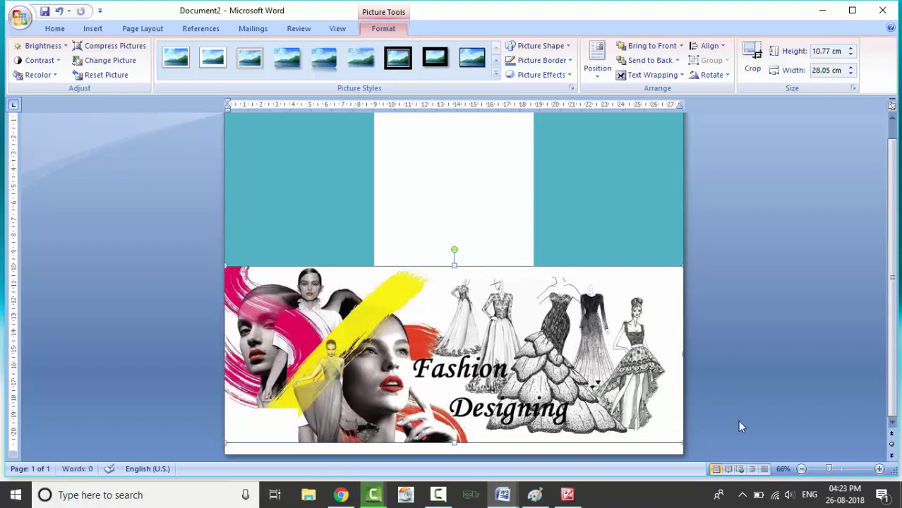
- Undo the last adjustments and position the 28.05 cm picture at the page bottom below the panels
key(ctrl+z)
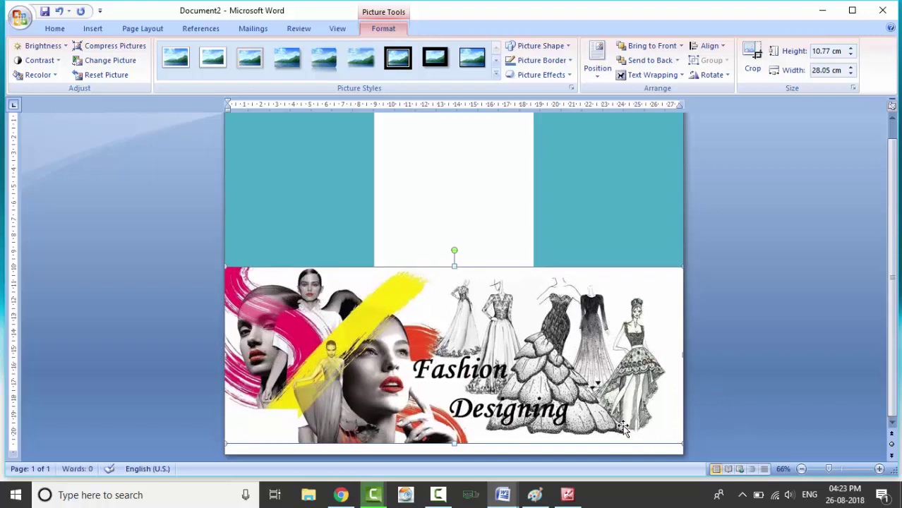
key(ctrl+z)
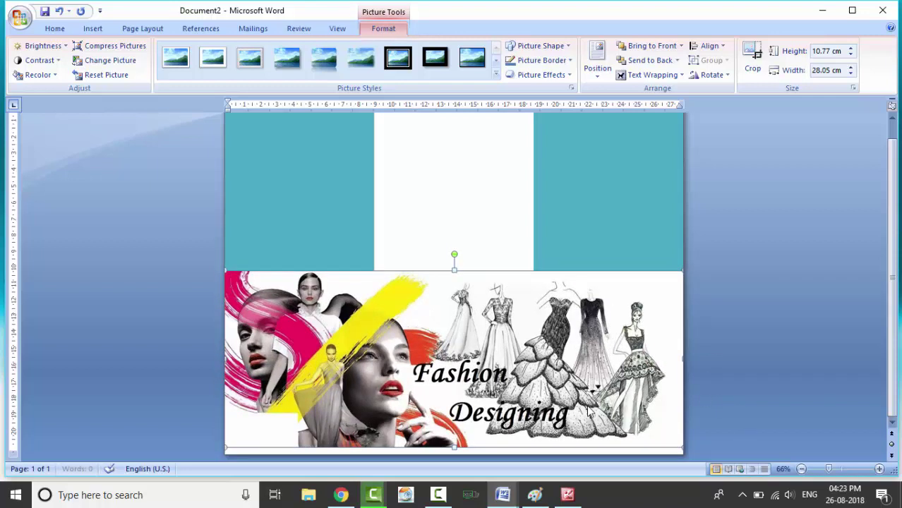
key(ctrl+z)
key(ctrl+z)
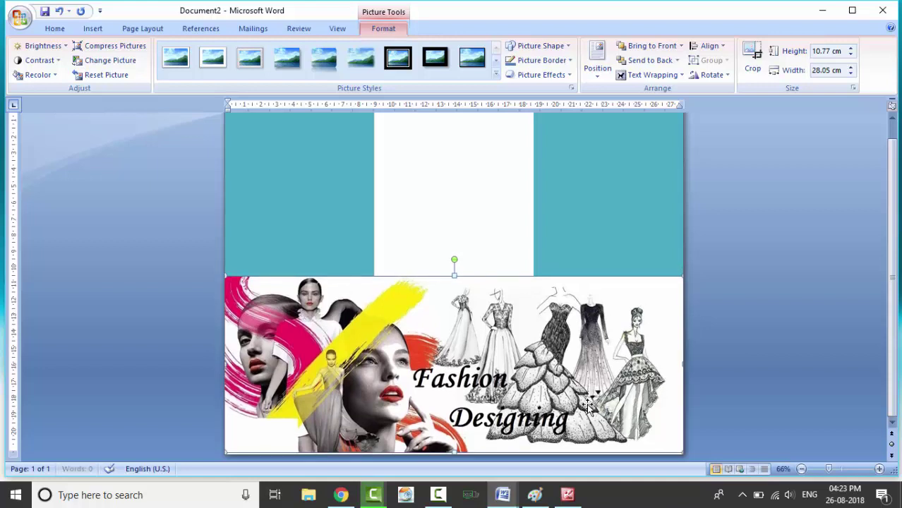
key(ctrl+z)
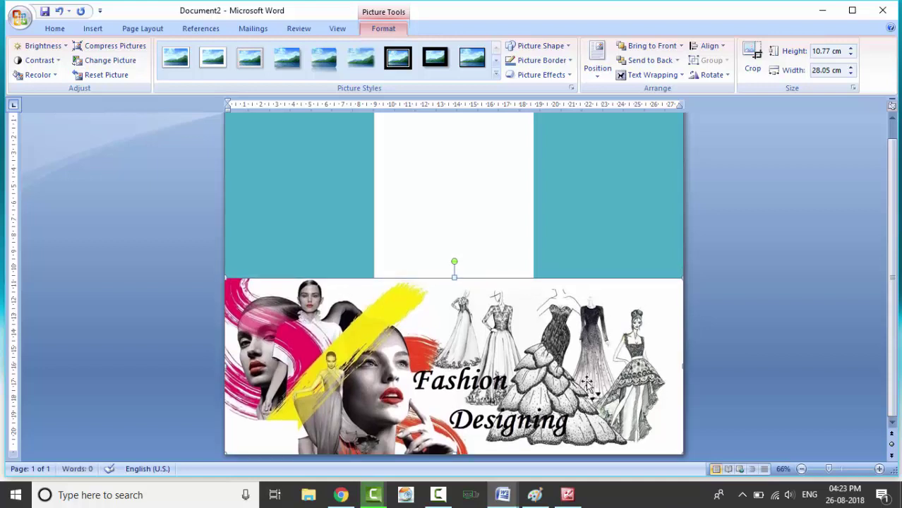
click(590, 261)
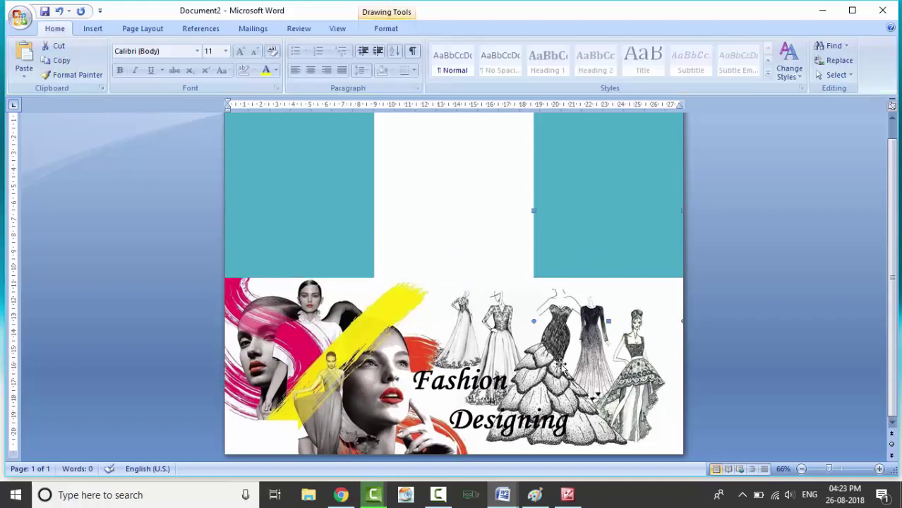
scroll(888, 300, up, 1)
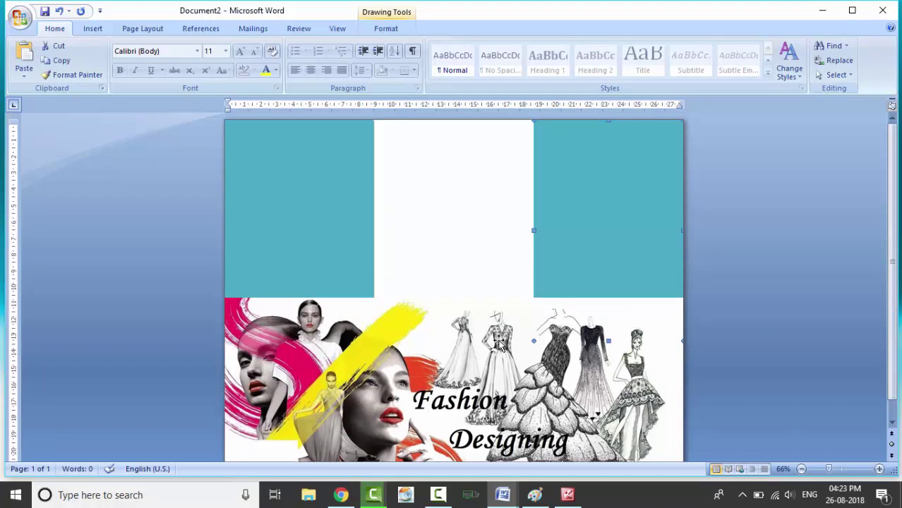
drag(499, 345, 465, 295)
click(142, 29)
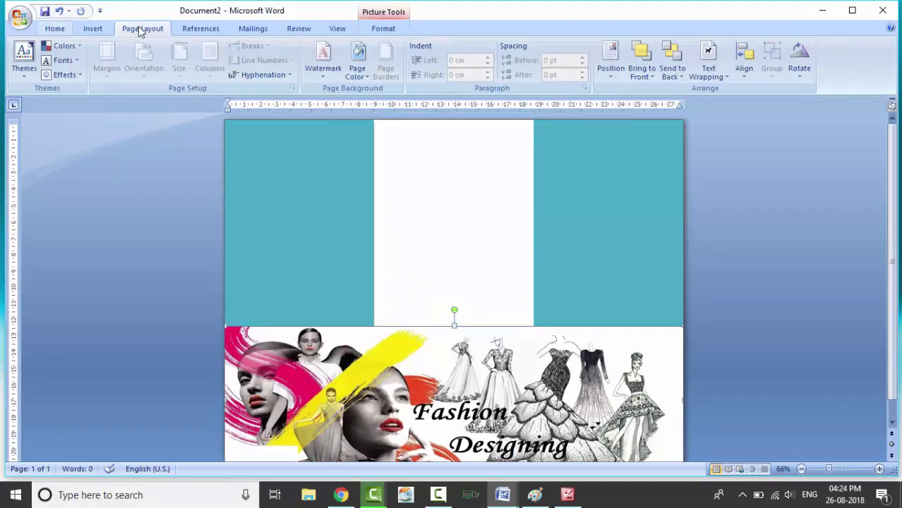
- Draw a 4.76 by 7.54 cm rectangle near the top of the left teal panel
click(92, 28)
click(205, 58)
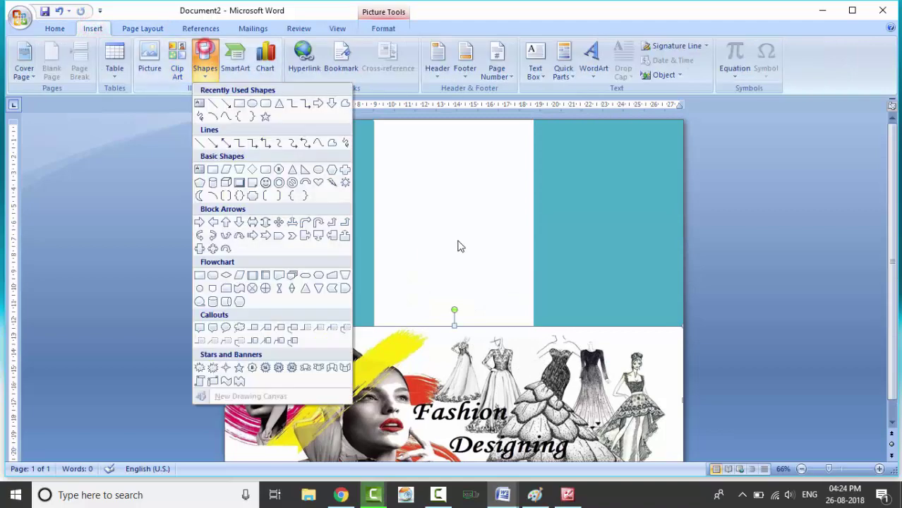
click(240, 104)
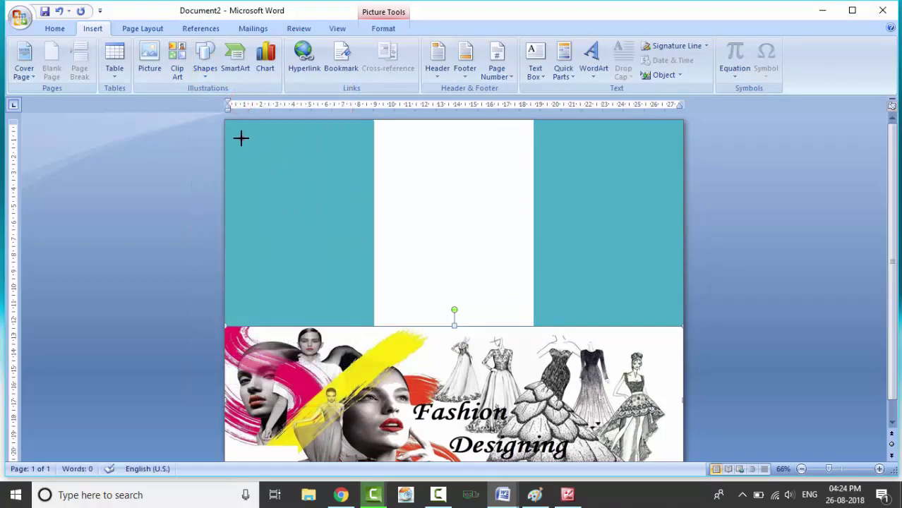
drag(241, 139, 361, 204)
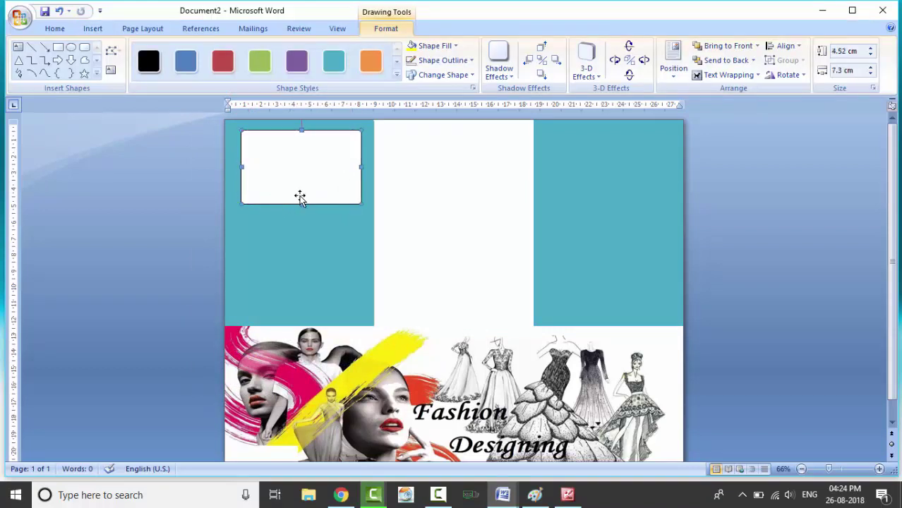
drag(242, 203, 237, 207)
drag(307, 170, 302, 165)
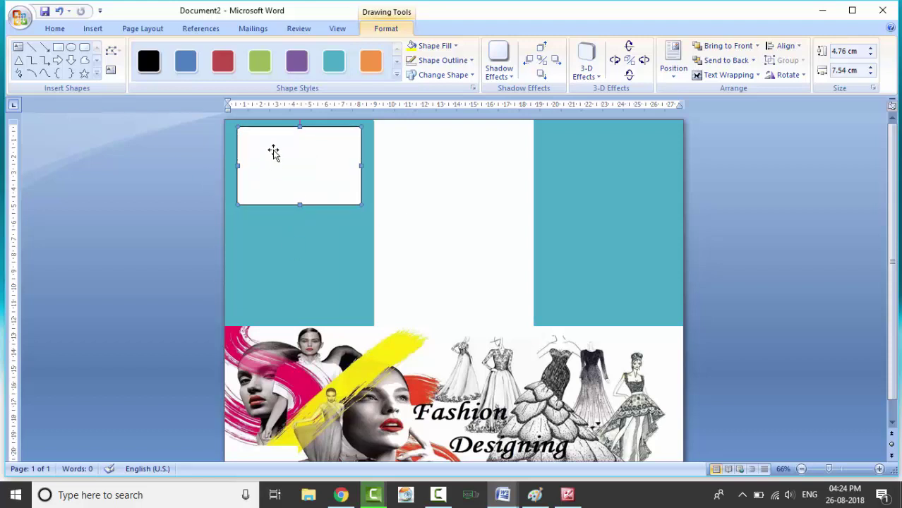
click(452, 62)
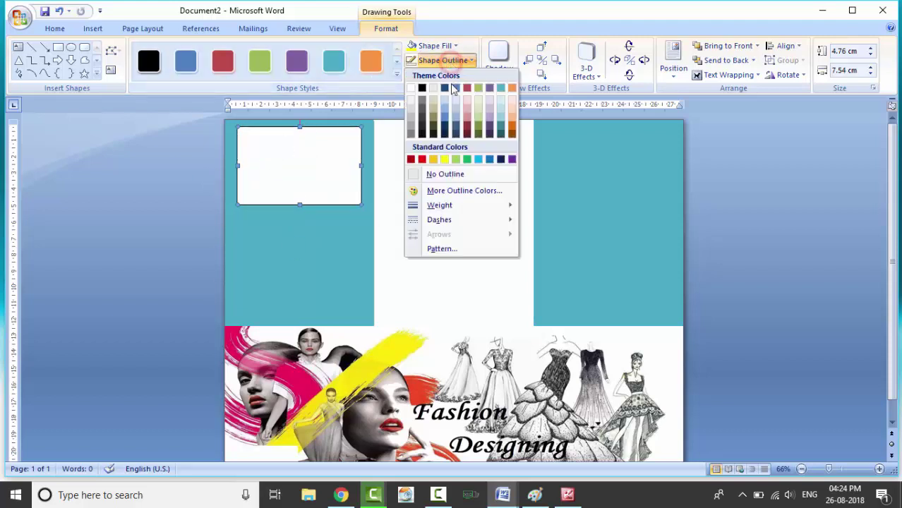
- Remove the rectangle's border and give it a maxresdefault picture fill via Format AutoShape
click(431, 175)
right_click(313, 158)
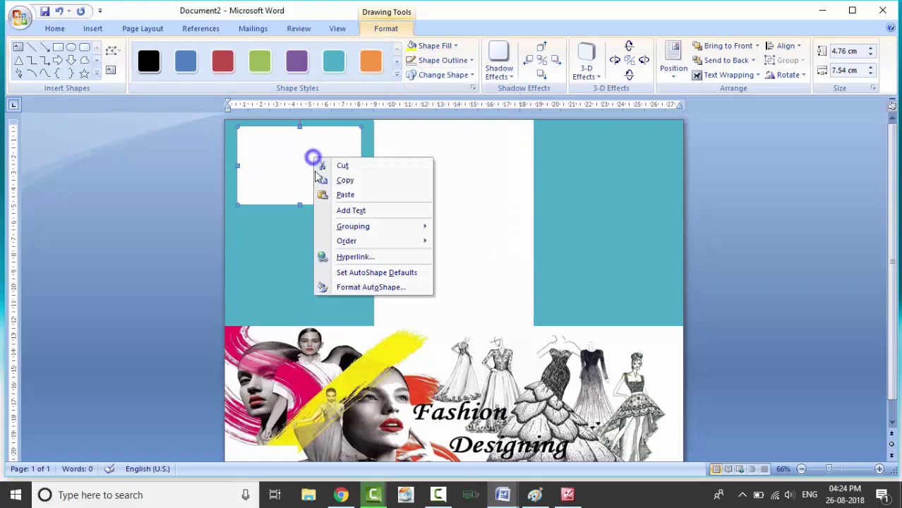
click(371, 287)
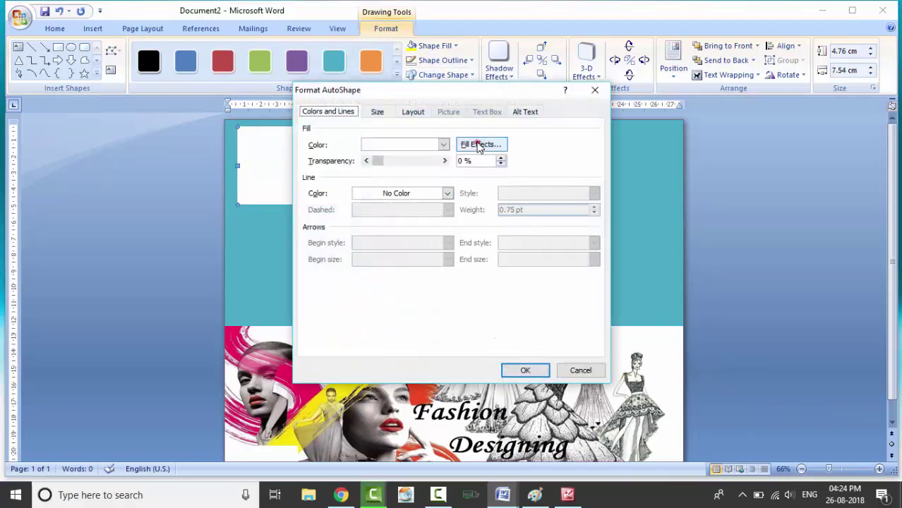
click(478, 144)
click(455, 112)
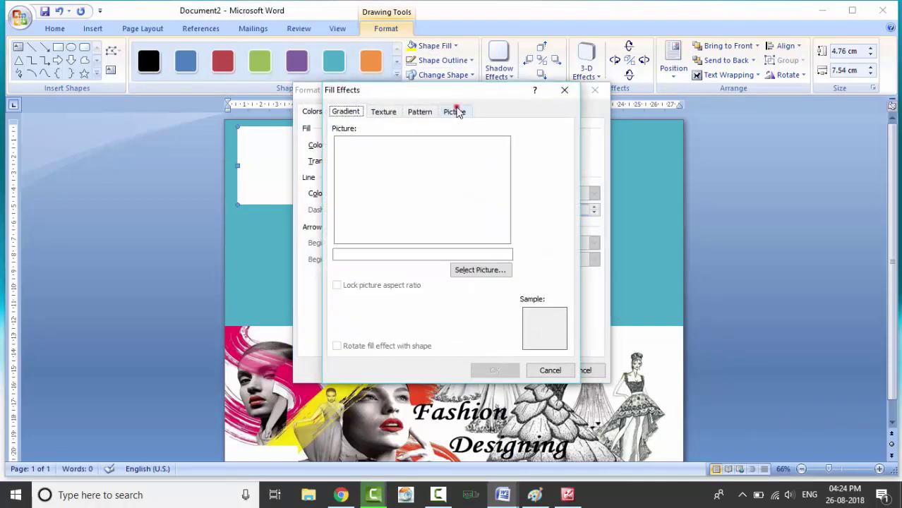
click(478, 270)
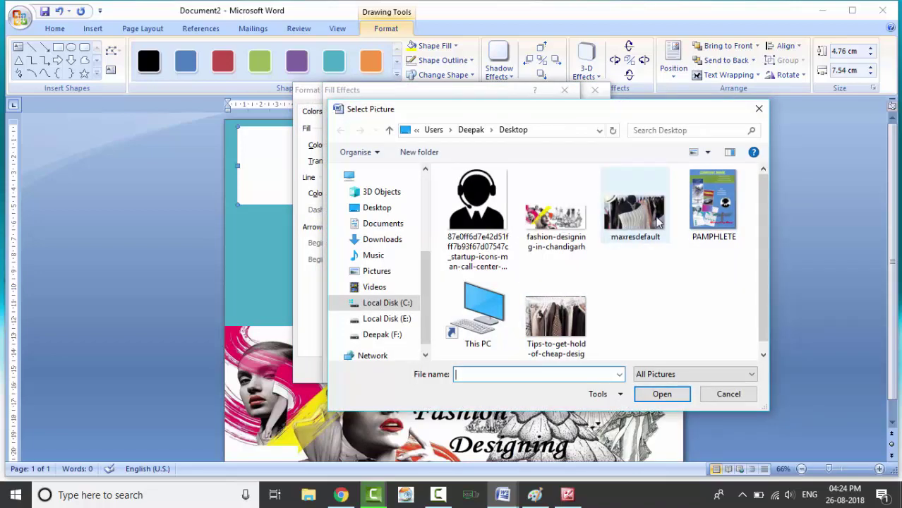
click(635, 208)
click(661, 394)
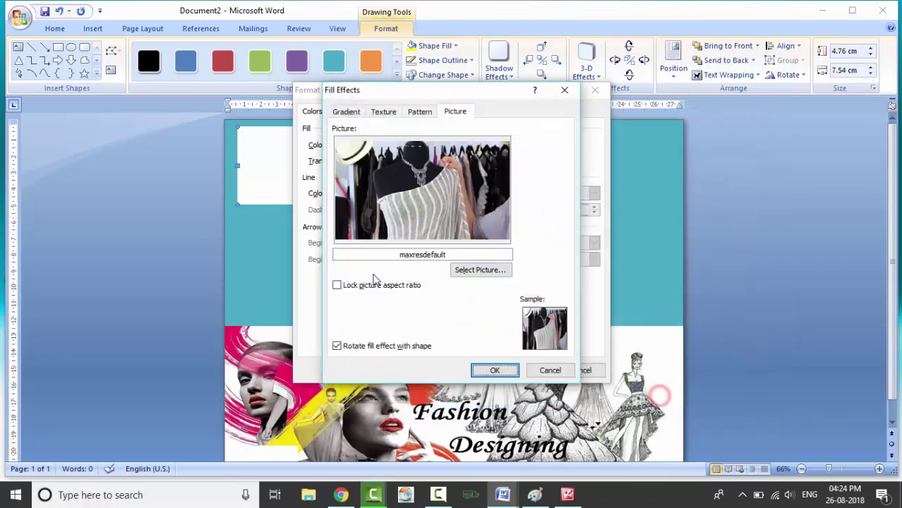
click(492, 370)
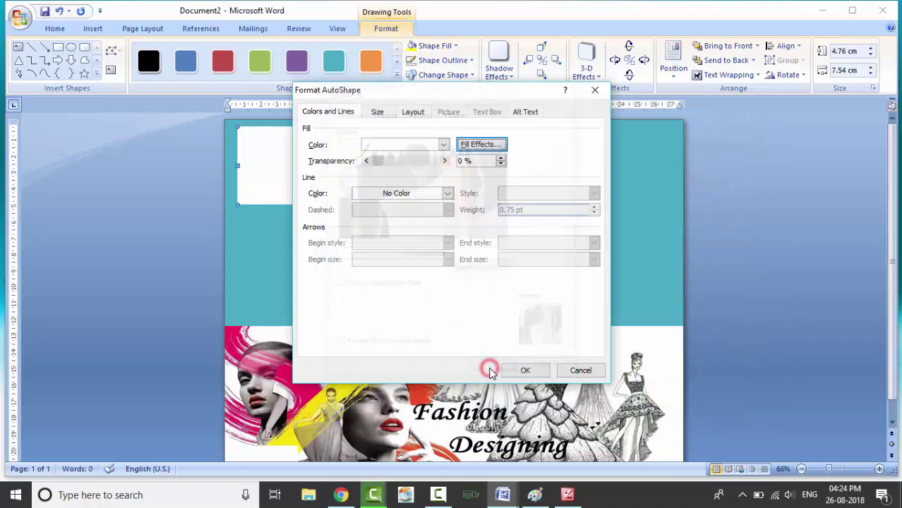
click(525, 372)
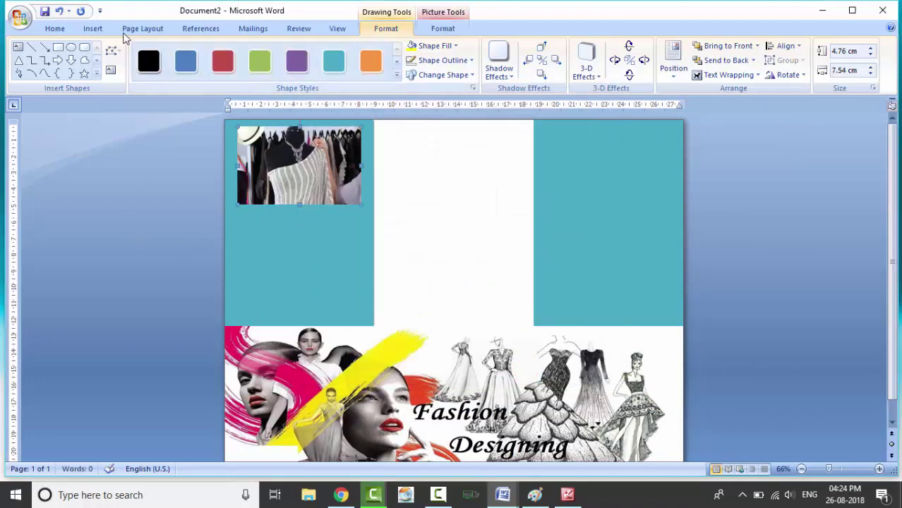
- Draw a thin 0.97 by 9.11 cm bar below the photo, fill it yellow, remove its border
click(60, 48)
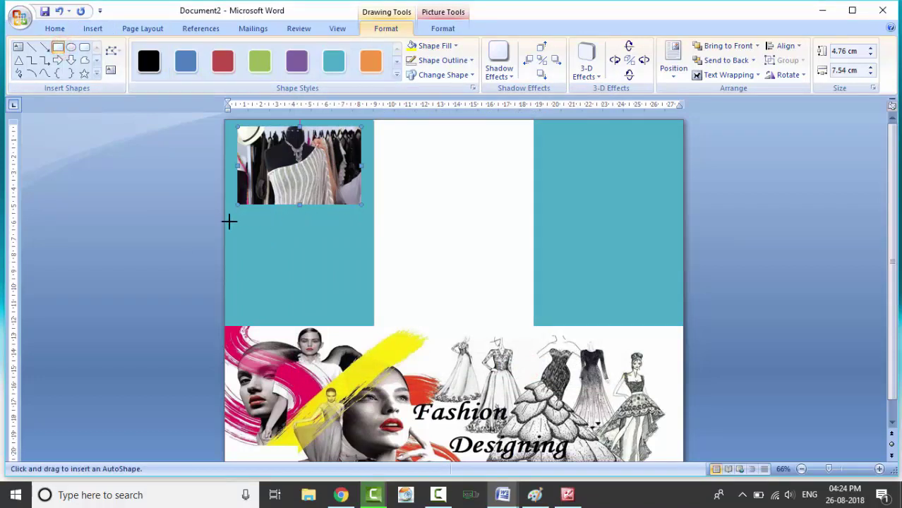
drag(230, 221, 375, 234)
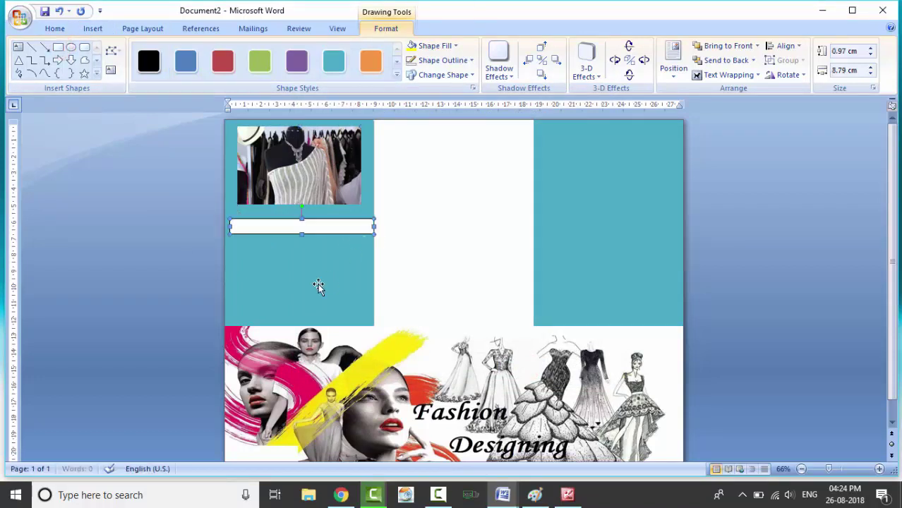
click(232, 227)
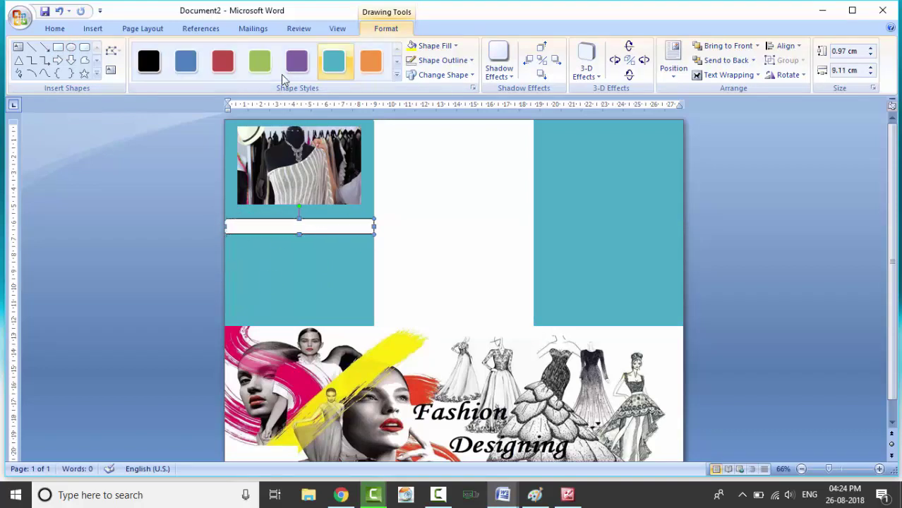
click(424, 48)
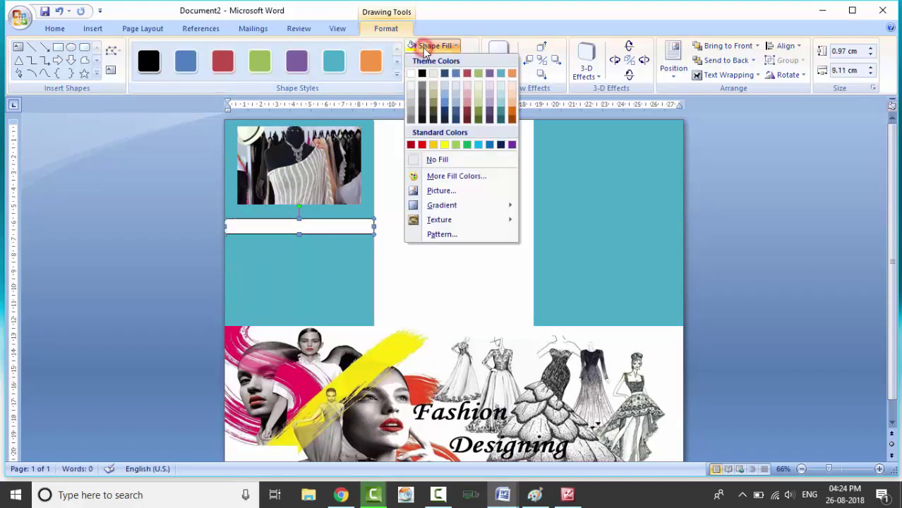
click(444, 145)
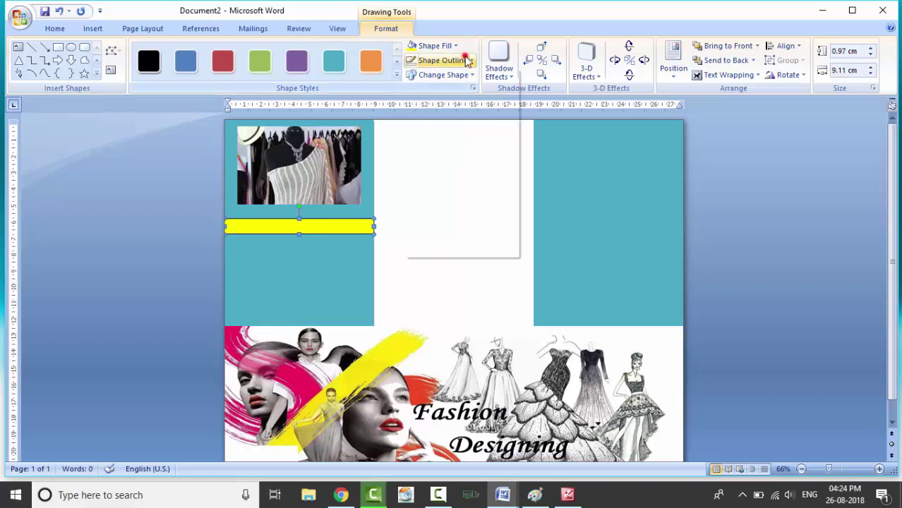
click(463, 59)
click(424, 171)
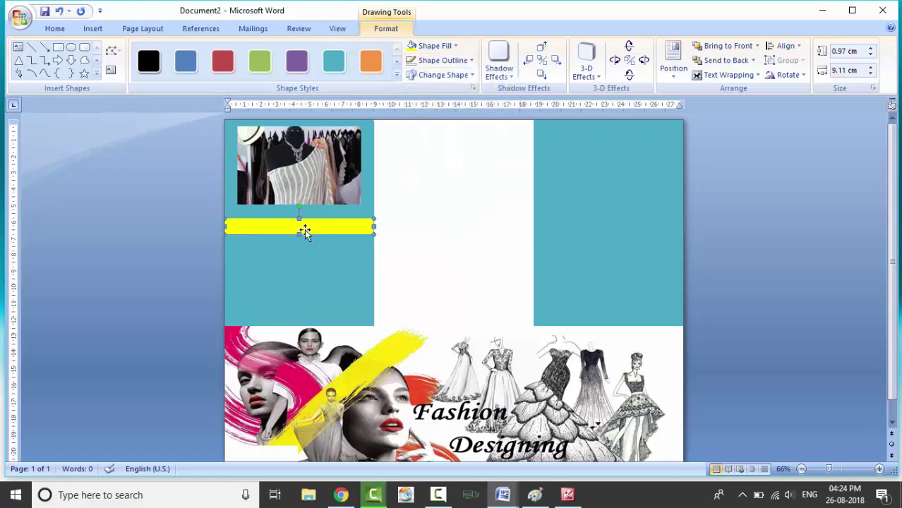
- Shrink the clothing photo to 3.75 by 6.01 cm, centre it, and snug the yellow bar beneath
key(Up)
key(Up)
key(Up)
key(Up)
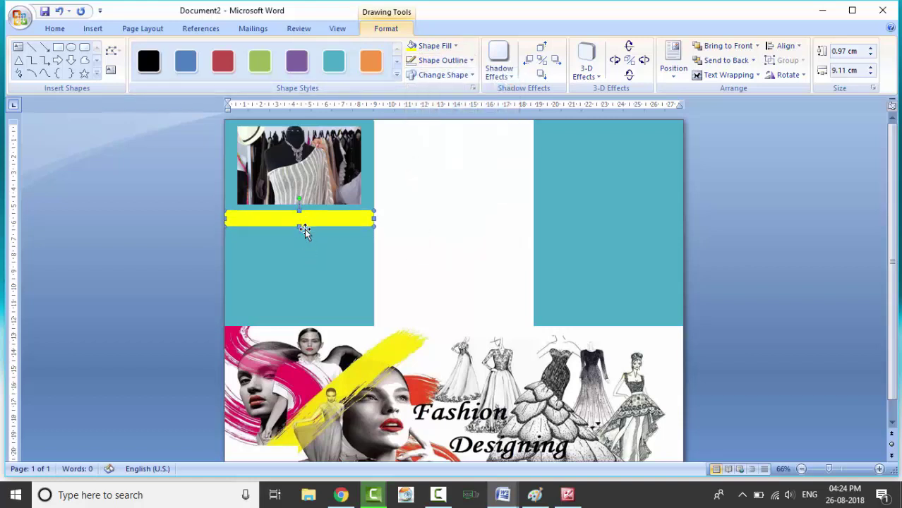
key(Up)
key(Up)
key(Up)
key(Up)
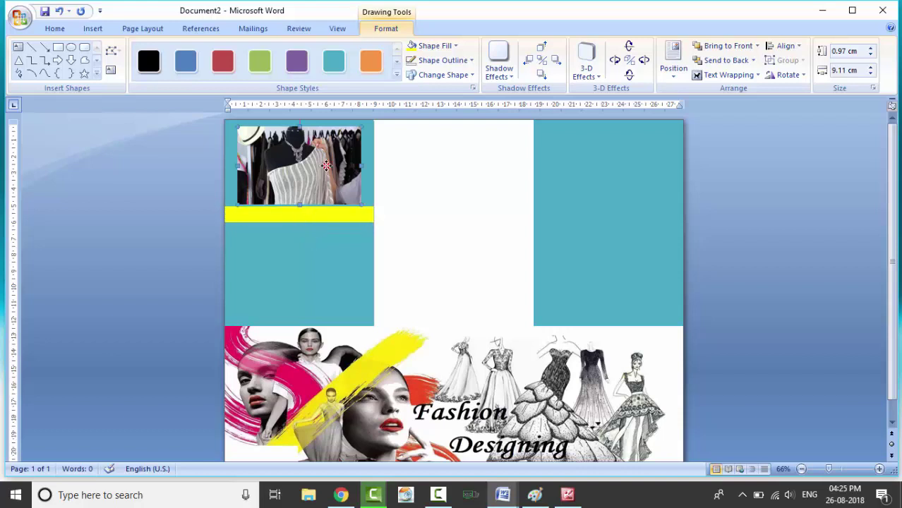
click(323, 166)
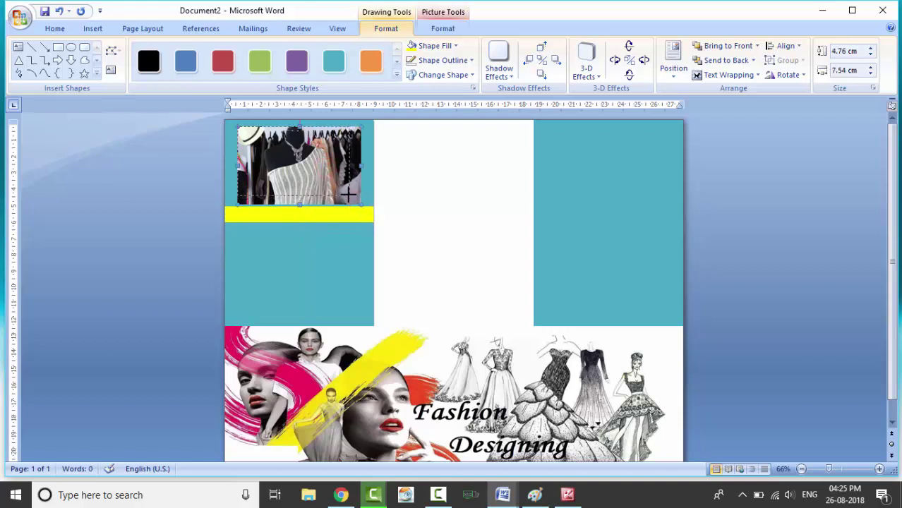
drag(358, 203, 336, 188)
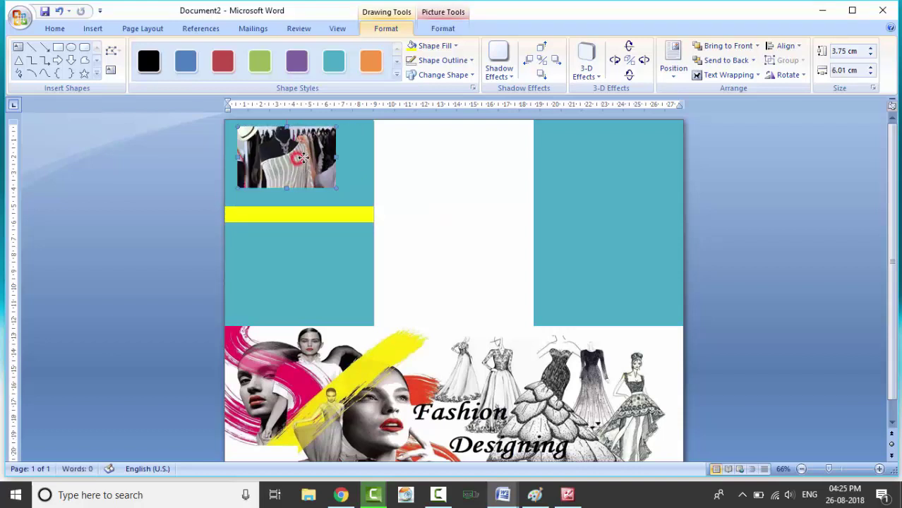
drag(303, 164, 309, 159)
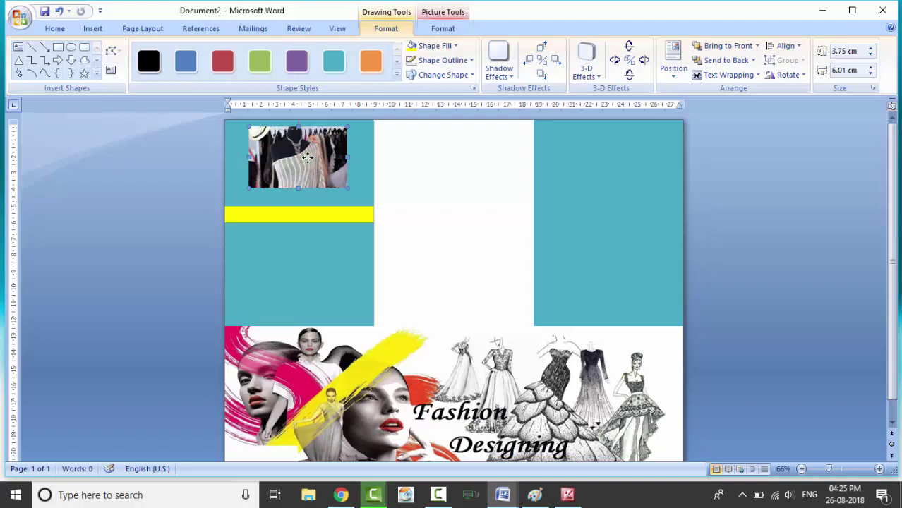
click(300, 213)
drag(301, 203, 302, 203)
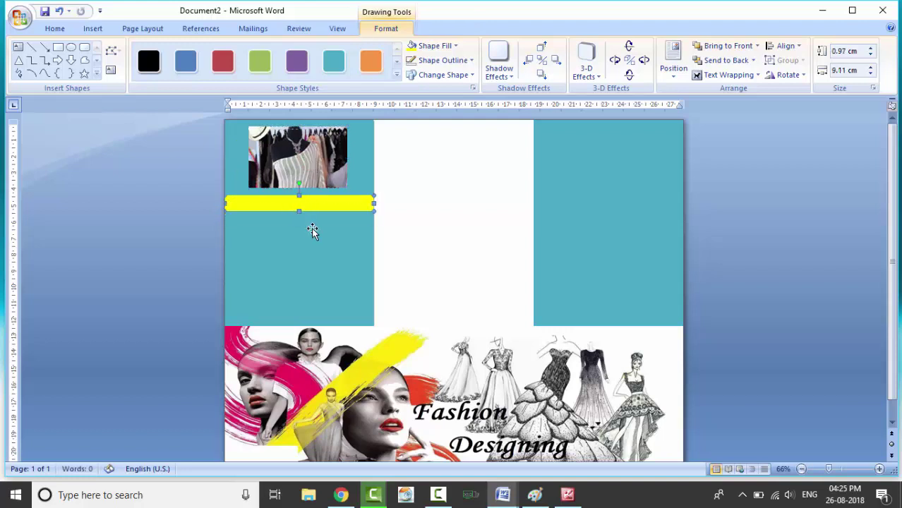
key(Up)
key(Up)
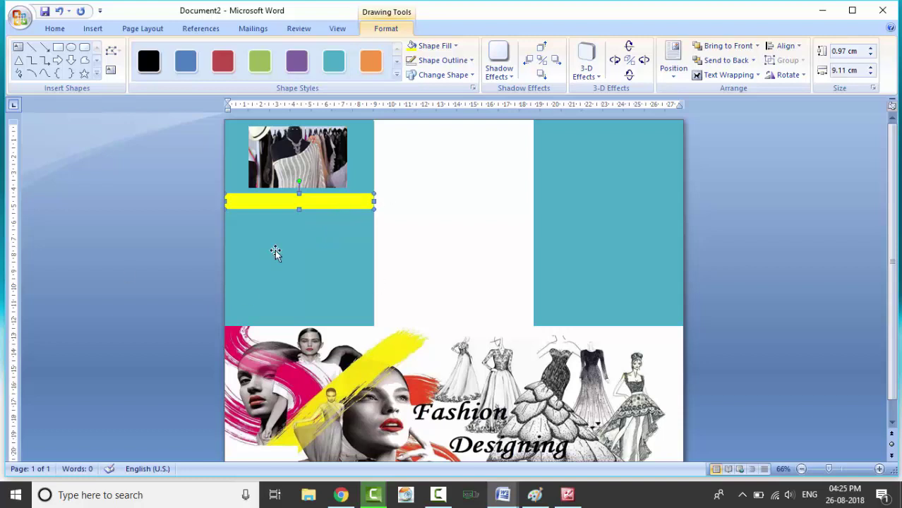
- Add the text 'Product Details and Discription' to the yellow bar and enlarge it
right_click(274, 204)
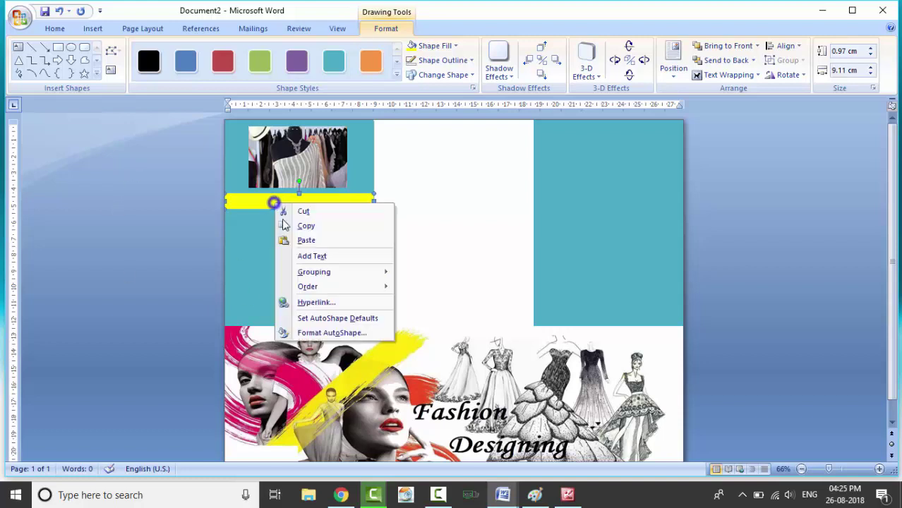
click(317, 256)
text(Product Details and Discription)
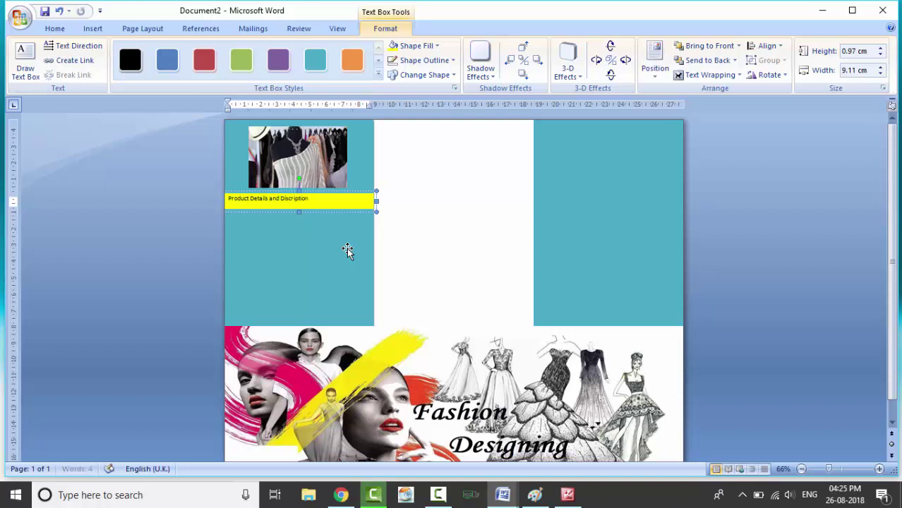
key(ctrl+a)
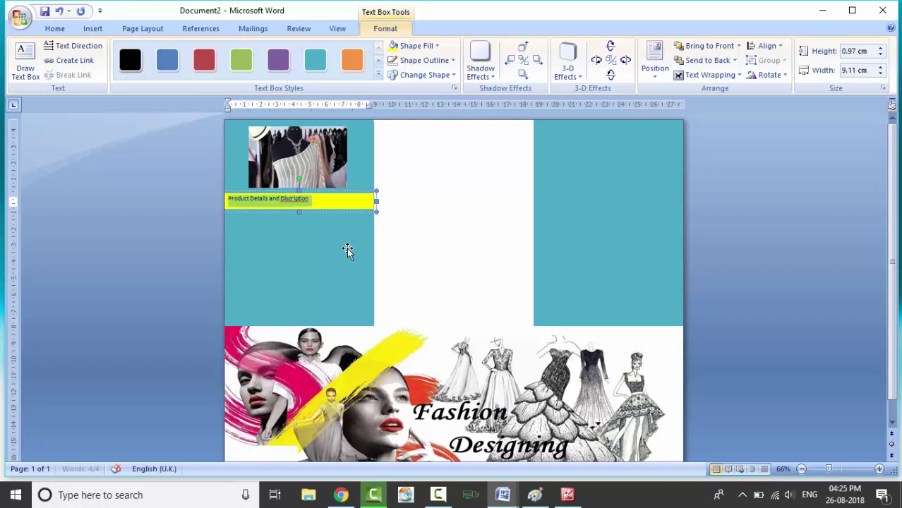
key(ctrl+shift+period)
key(ctrl+shift+period)
key(ctrl+shift+period)
key(ctrl+shift+period)
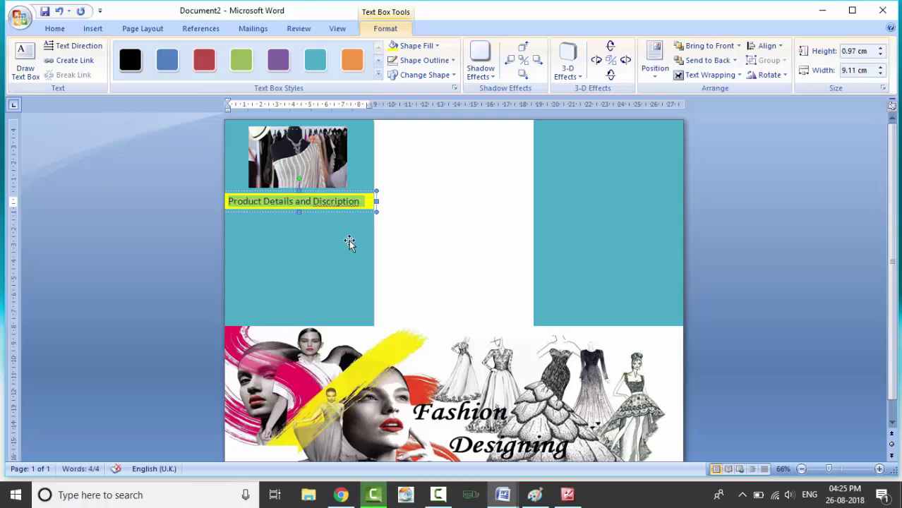
- Change the heading to a serif font from the Home tab font list
click(57, 28)
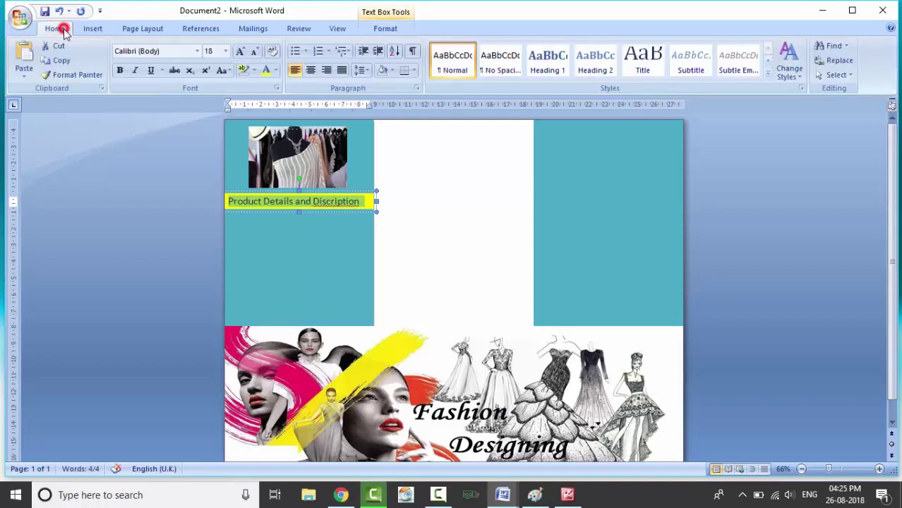
click(198, 52)
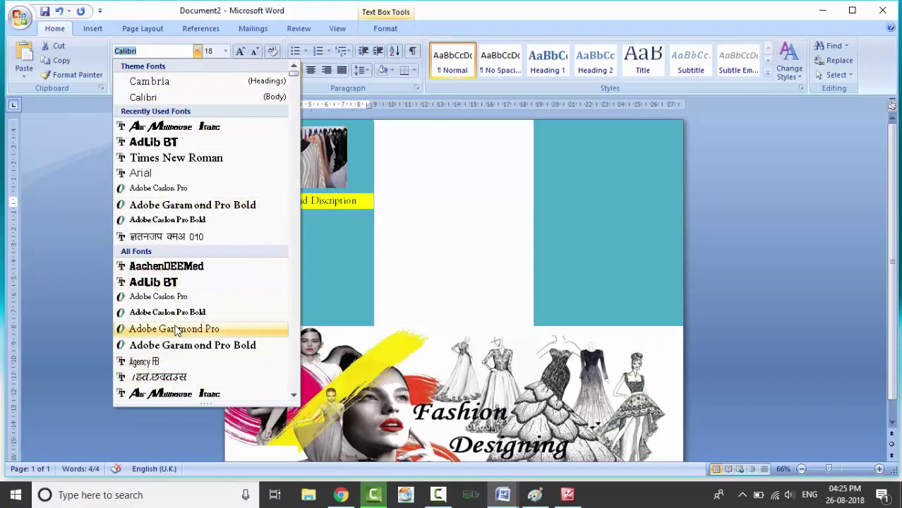
click(332, 274)
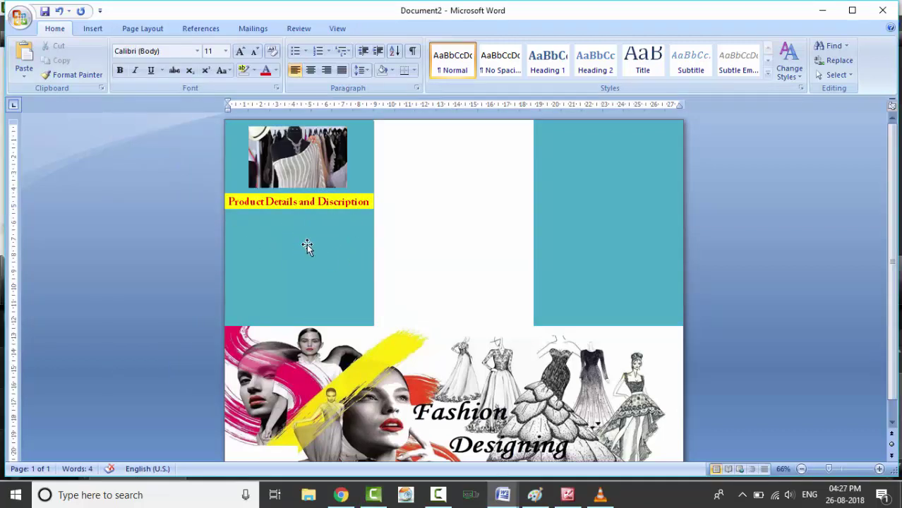
click(307, 245)
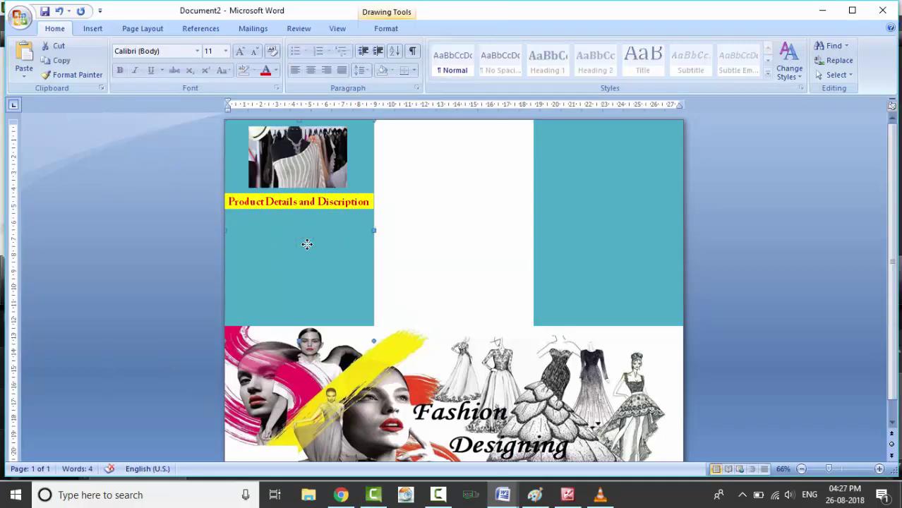
- Move the teal shape over the left panel and shorten it to sit right below the heading
drag(307, 244, 314, 250)
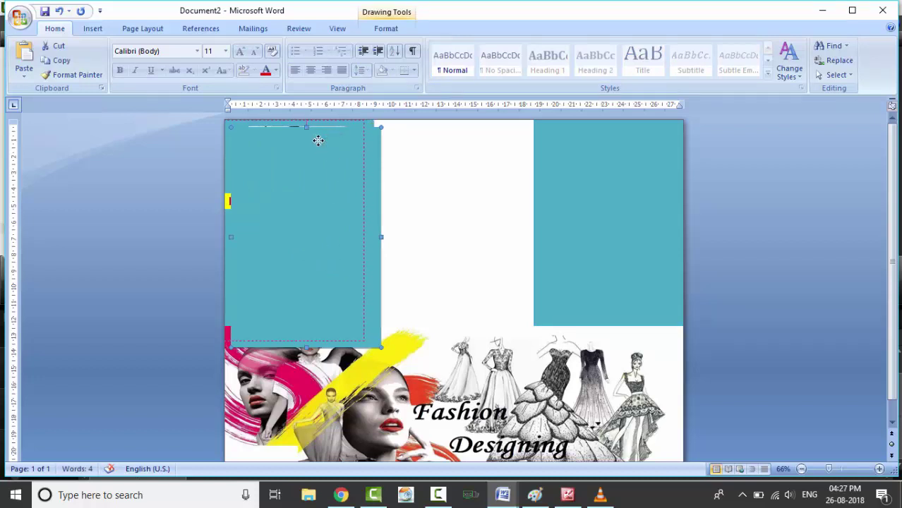
drag(319, 140, 295, 227)
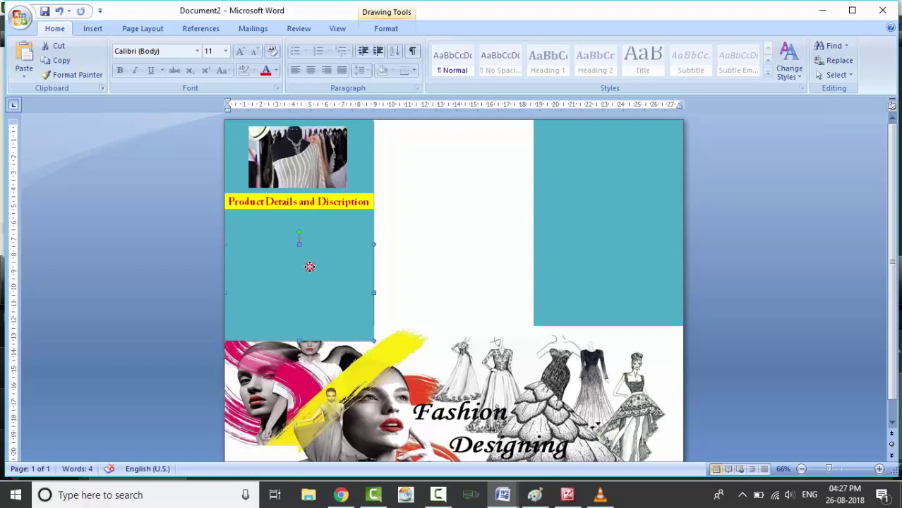
drag(309, 269, 309, 235)
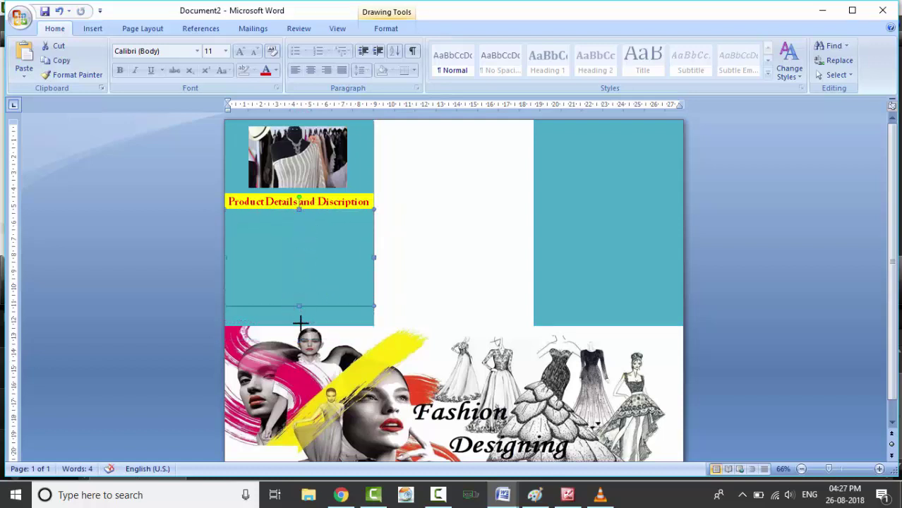
- Fill the box under the heading with the 2879633 text-page image instead of teal
right_click(282, 245)
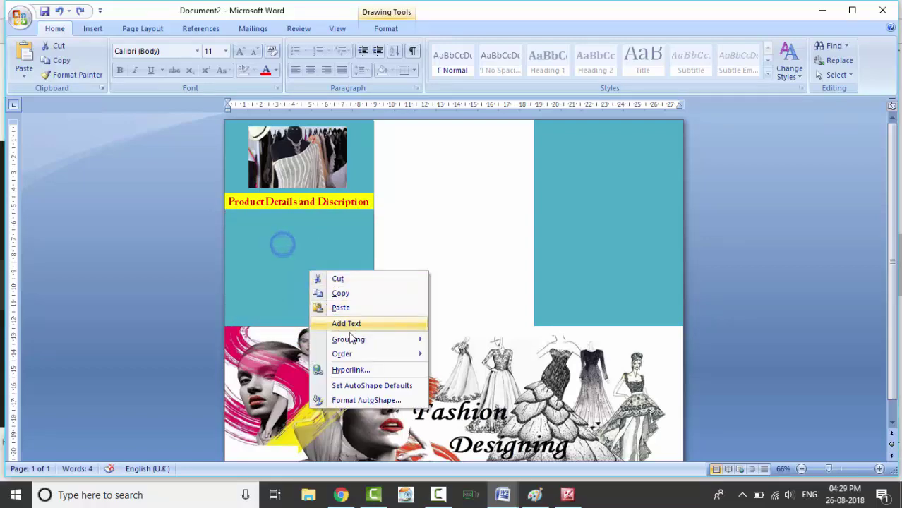
click(355, 400)
click(494, 146)
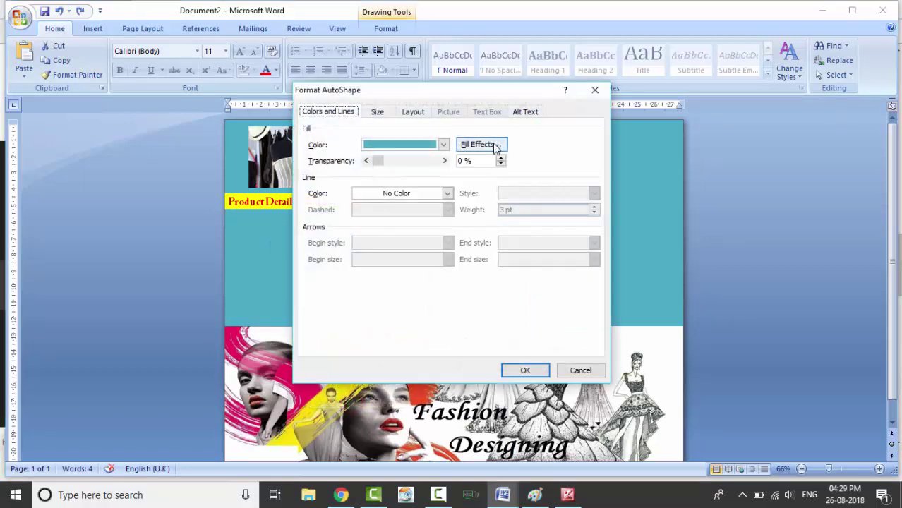
click(451, 112)
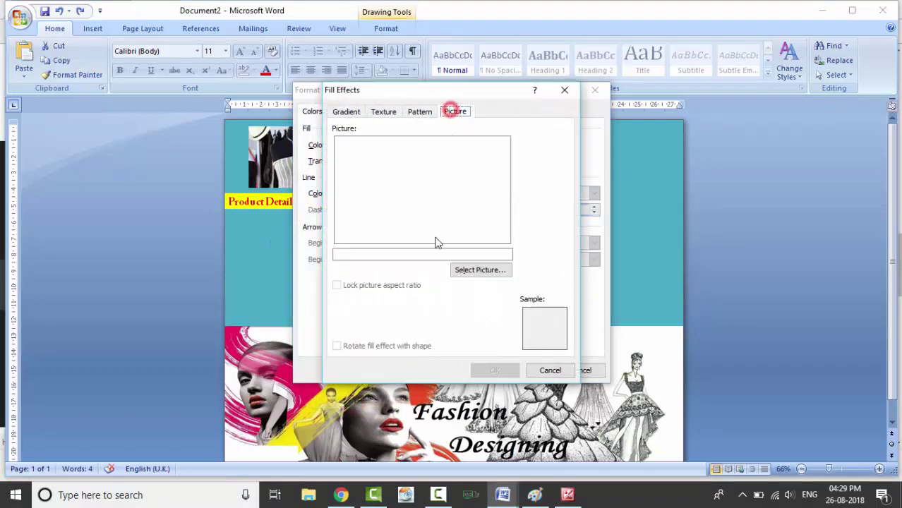
click(469, 271)
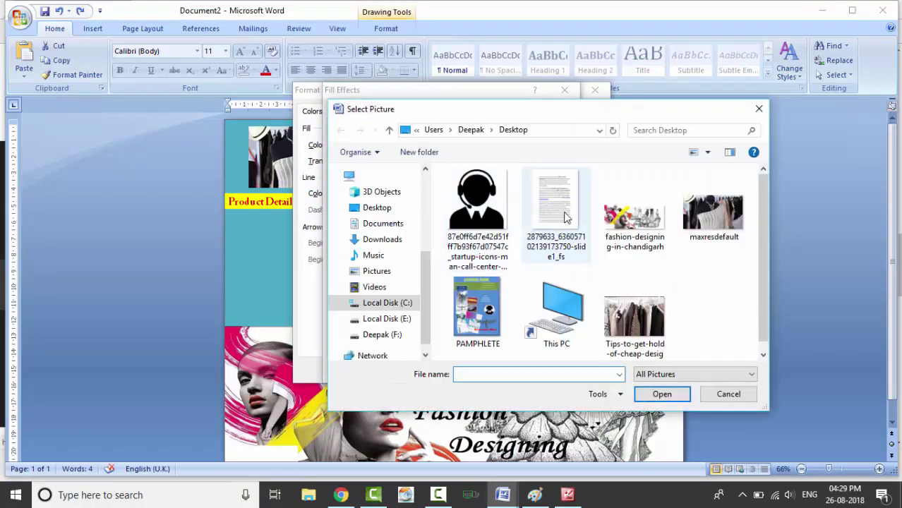
click(561, 212)
click(667, 394)
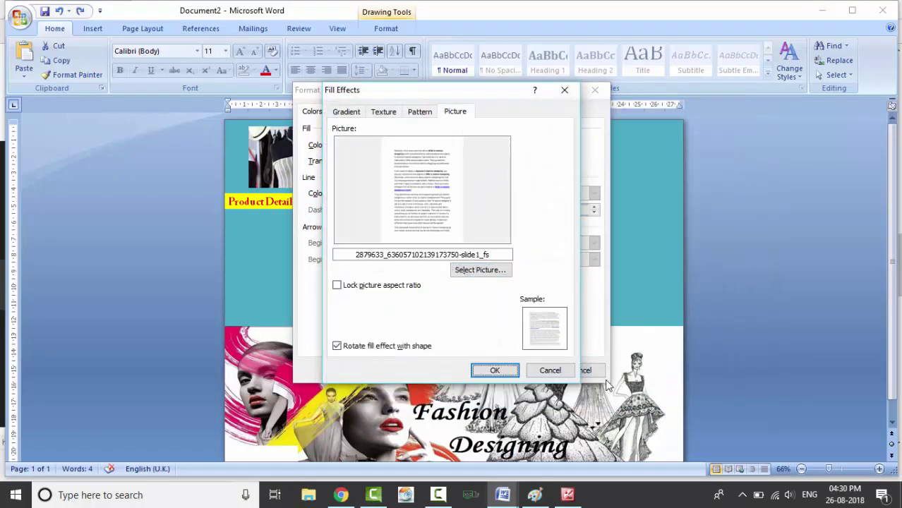
click(495, 369)
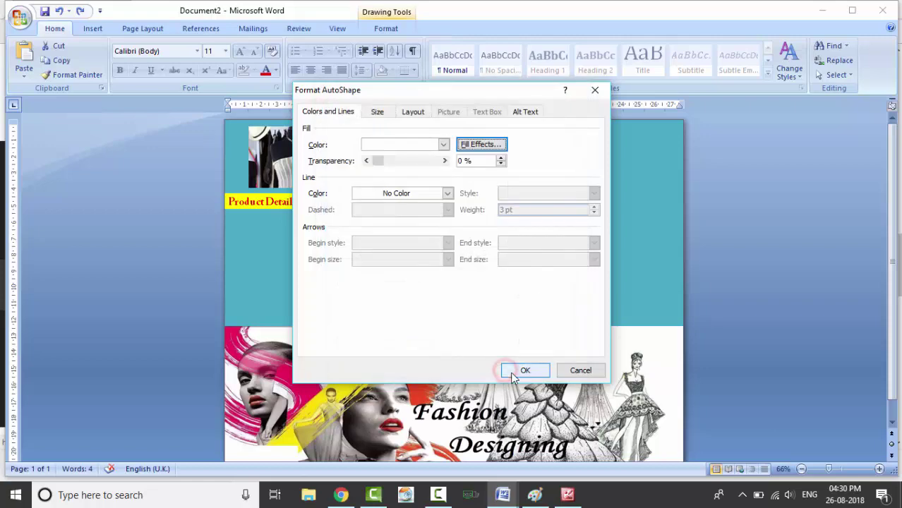
click(521, 370)
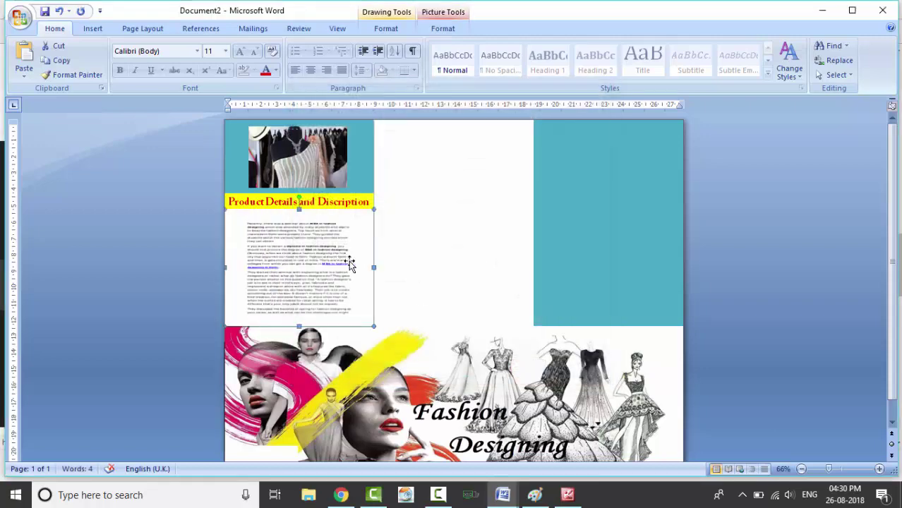
- Lower the picture-filled box's top edge slightly
click(398, 260)
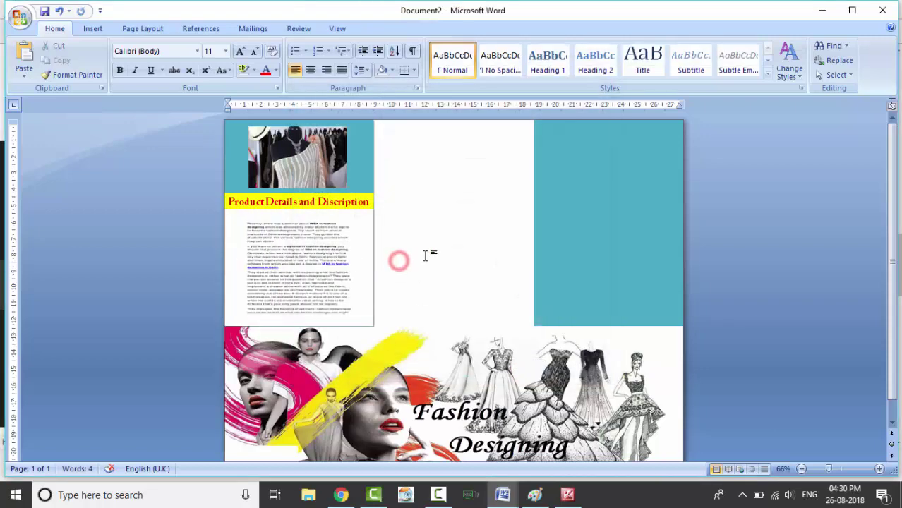
click(321, 244)
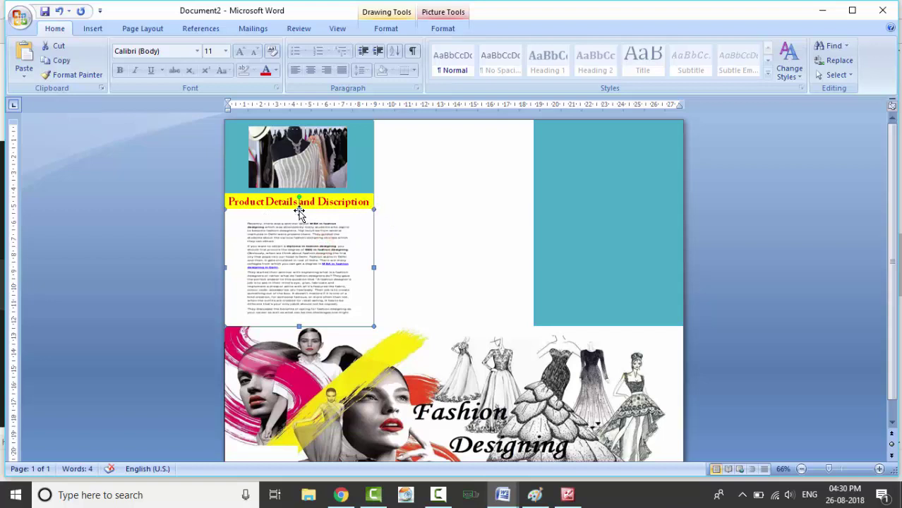
drag(300, 209, 299, 221)
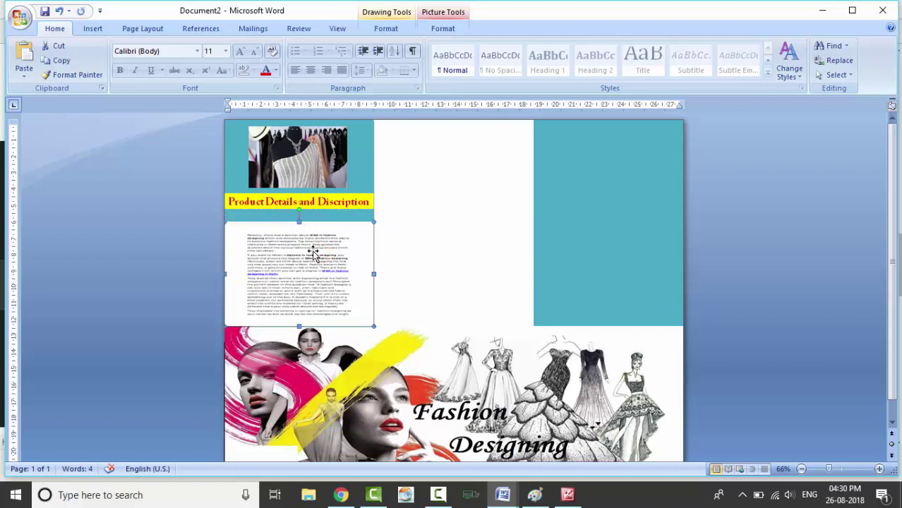
click(429, 257)
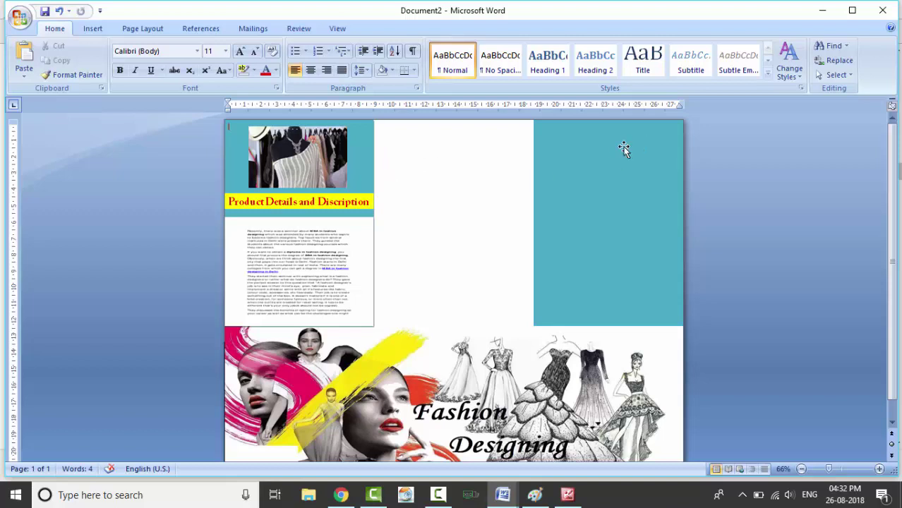
- Move the teal panel into the middle column, widen it to the right panel, and raise its bottom to the text block
click(578, 178)
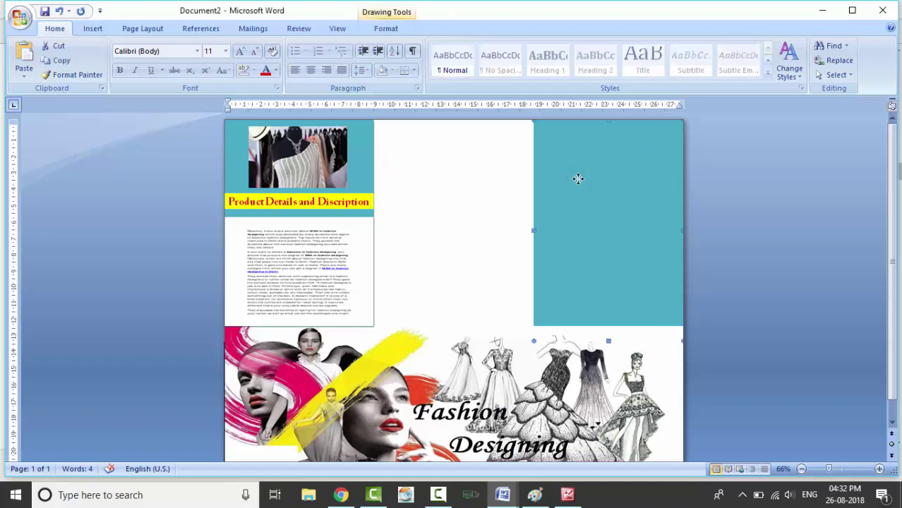
drag(578, 179, 583, 187)
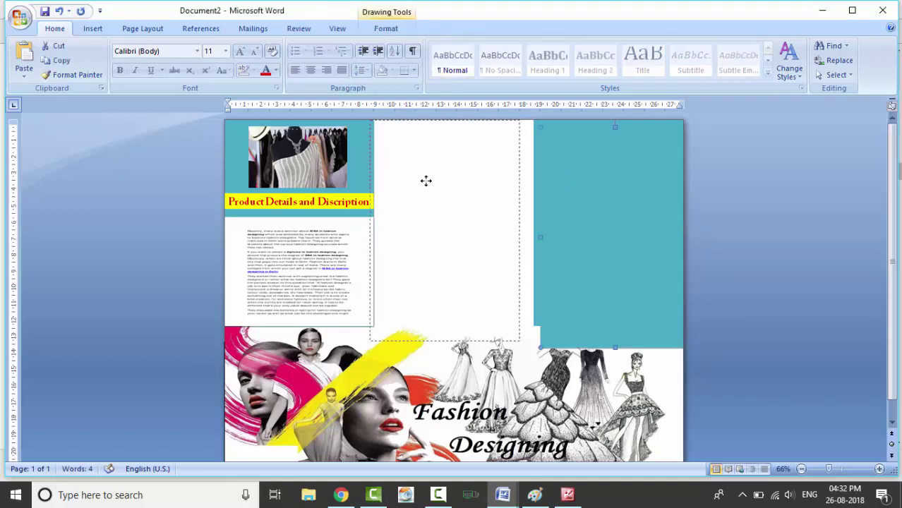
drag(429, 180, 429, 181)
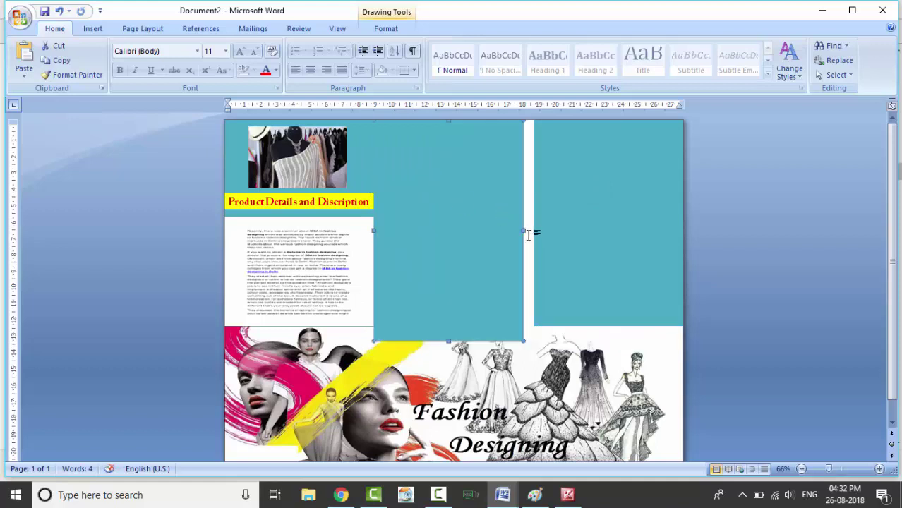
drag(523, 230, 534, 229)
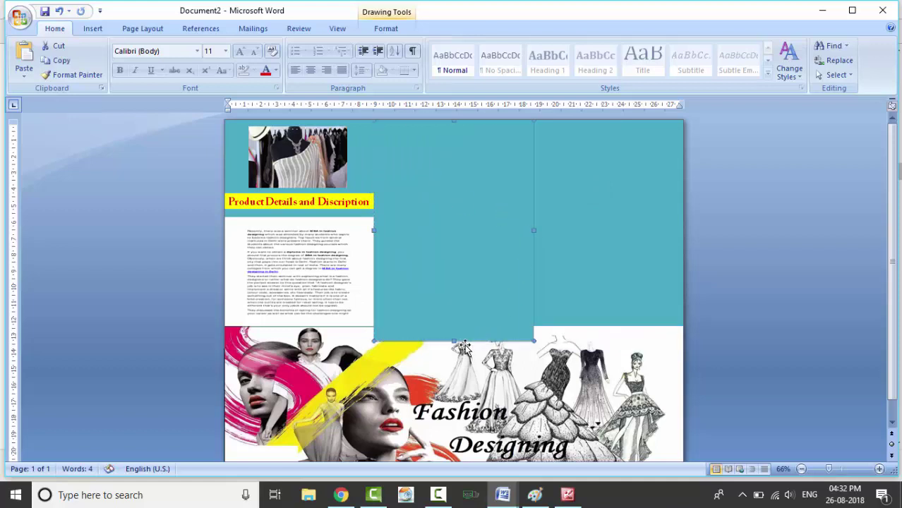
drag(455, 341, 456, 326)
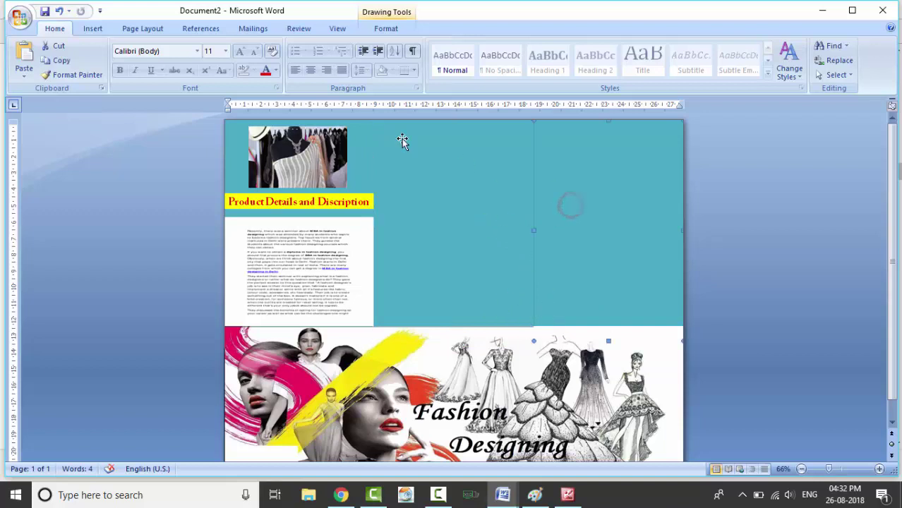
click(97, 33)
- Apply a two-colour vertical gradient from light pink to dark red to the middle panel
right_click(580, 220)
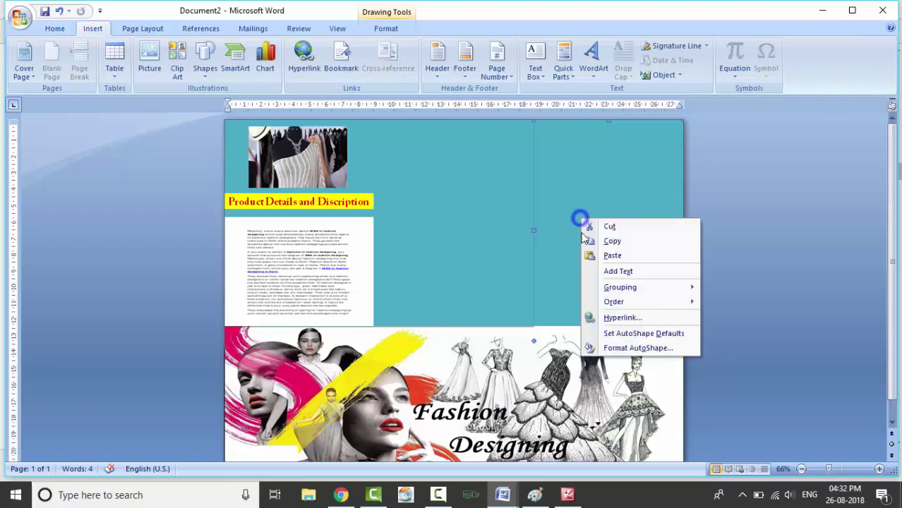
click(621, 347)
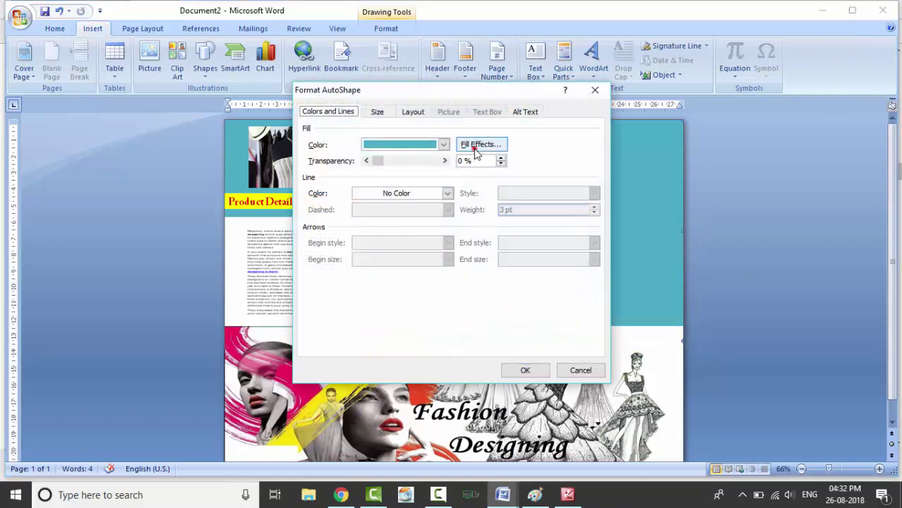
click(479, 145)
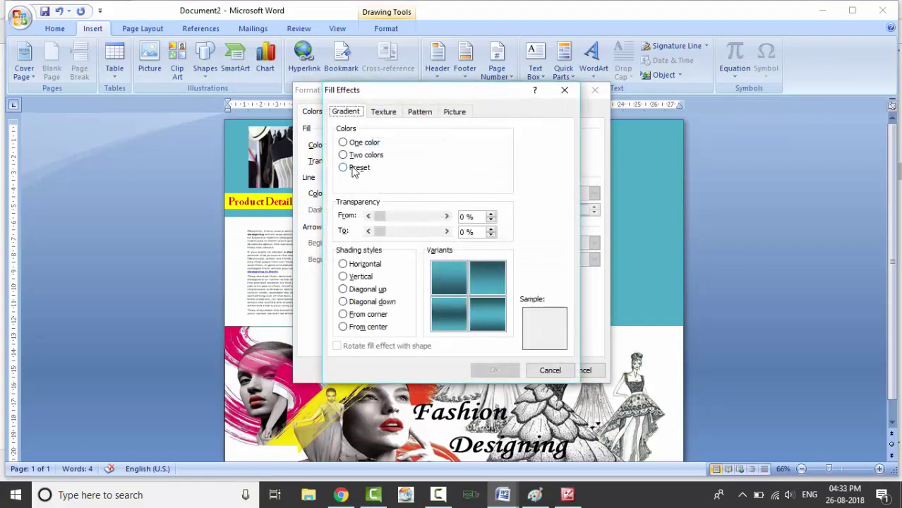
click(345, 154)
click(349, 170)
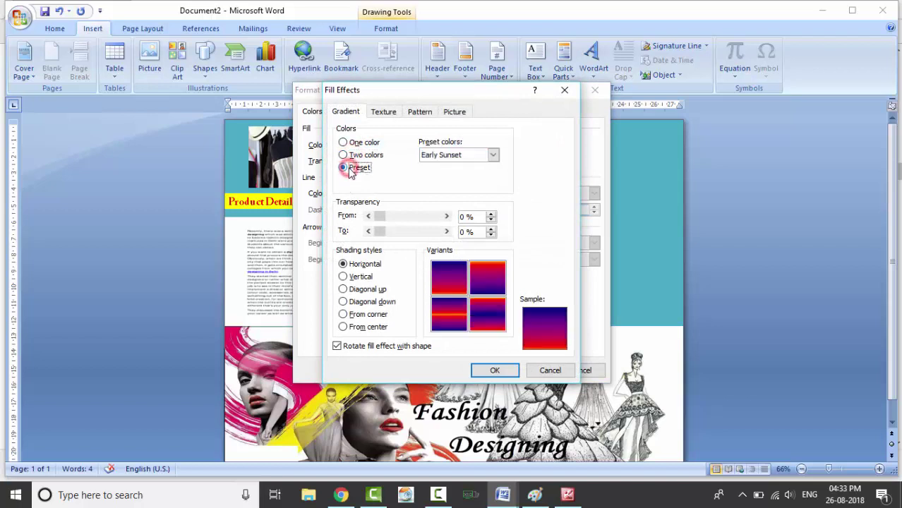
click(344, 155)
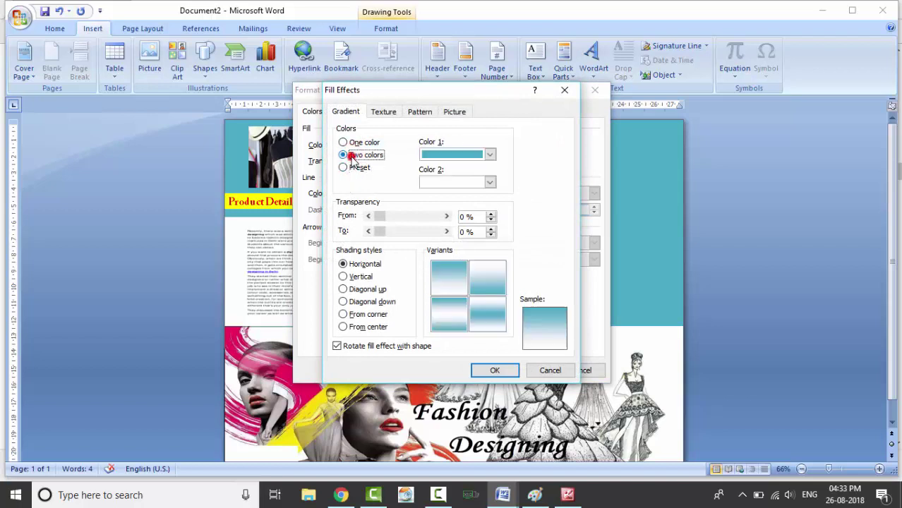
click(355, 276)
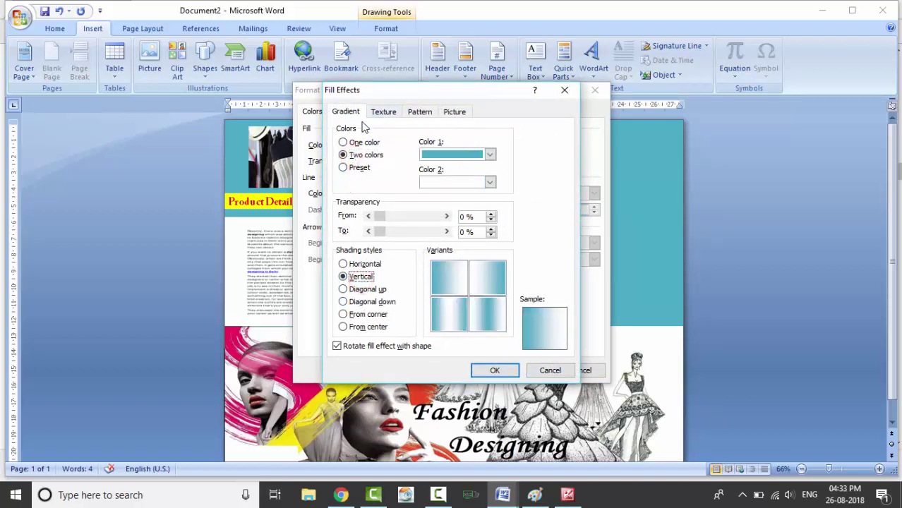
click(489, 182)
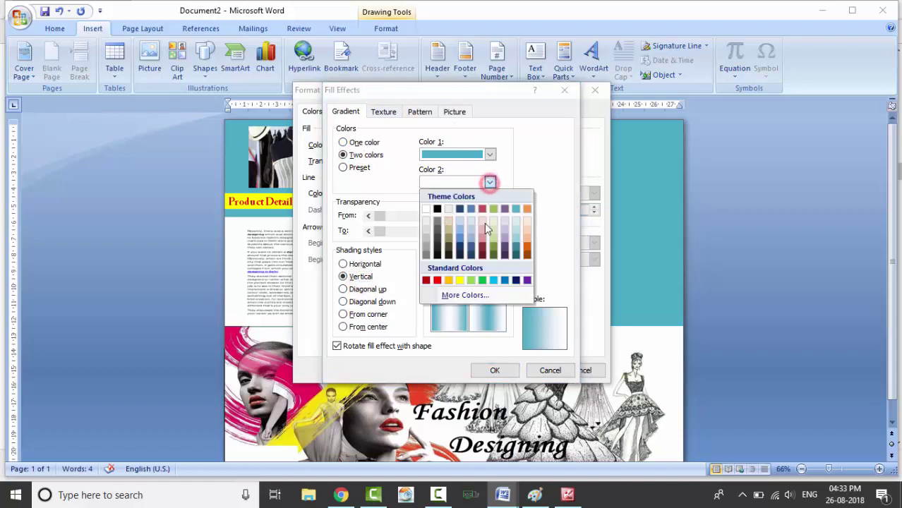
click(482, 245)
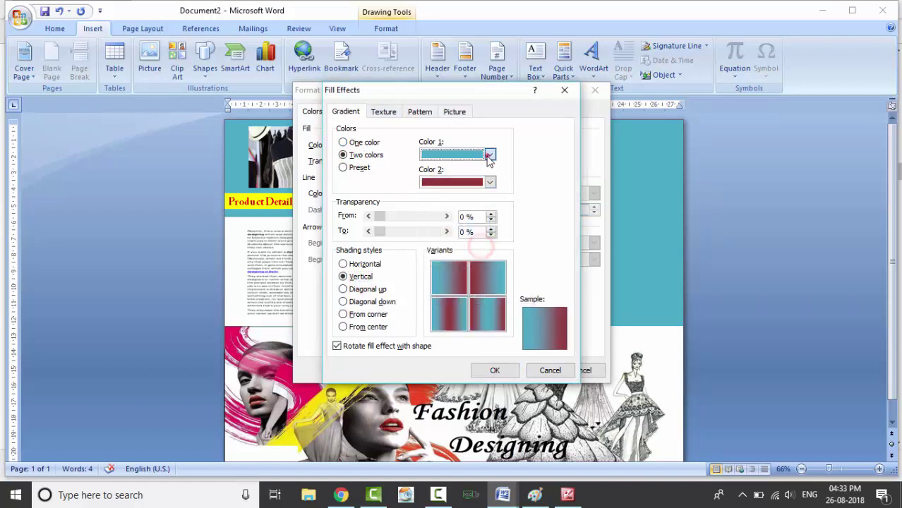
click(489, 154)
click(482, 193)
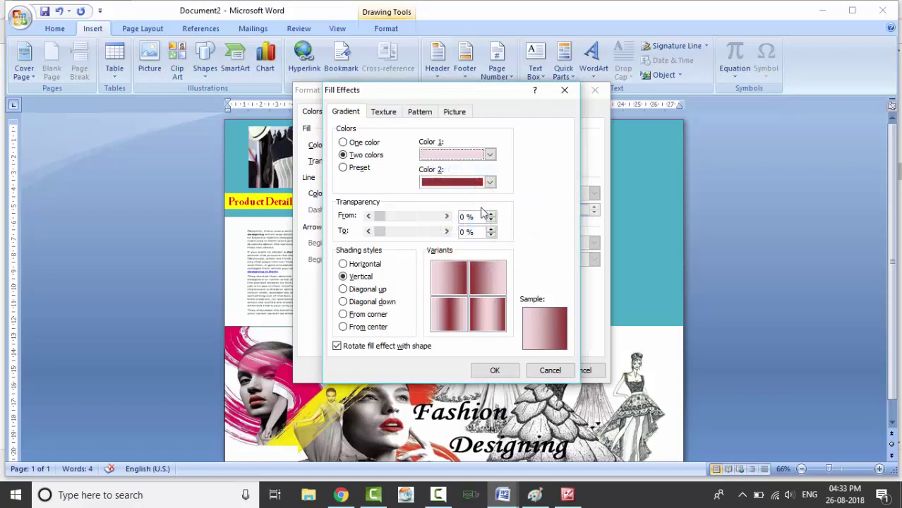
click(513, 375)
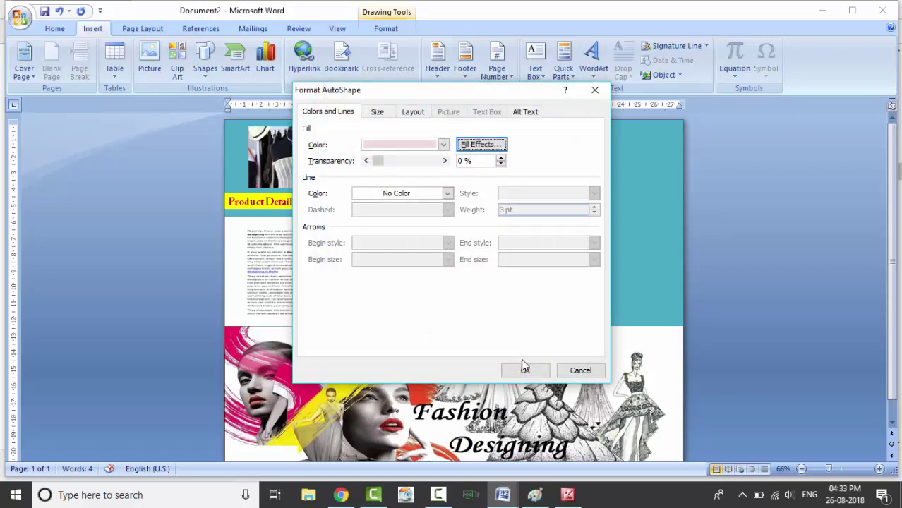
click(521, 368)
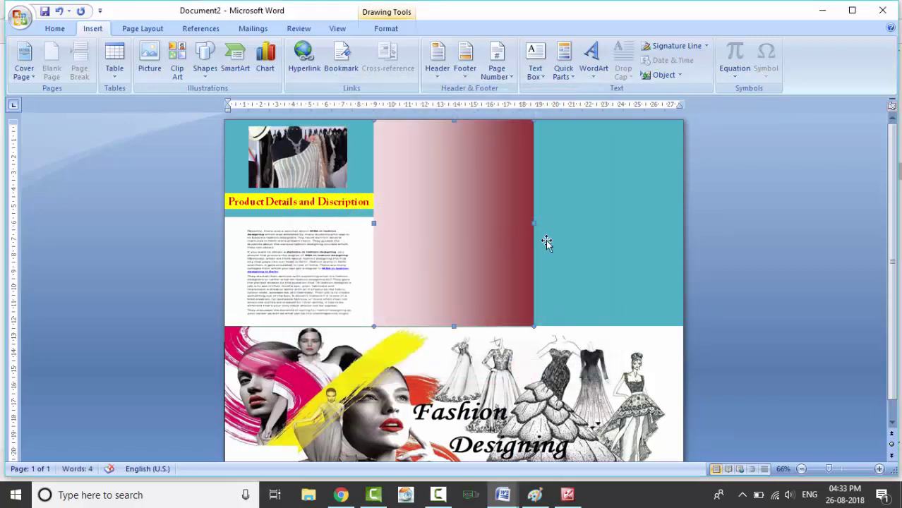
- Shorten the right teal shape into a small box at the top of the right panel
click(560, 187)
drag(561, 186, 566, 194)
drag(615, 345, 607, 207)
click(617, 240)
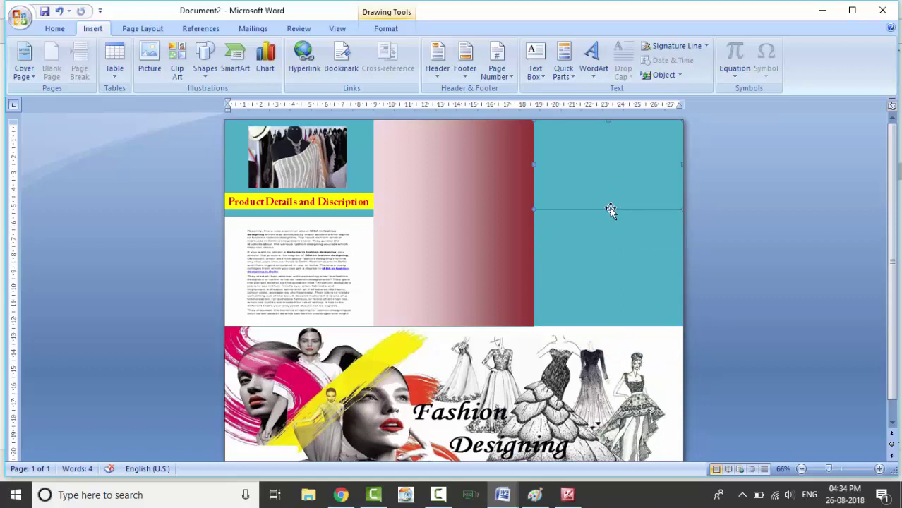
drag(610, 206, 607, 197)
- Add enlarged 'Company name' text in Air Millhouse Italic to the top box
right_click(619, 164)
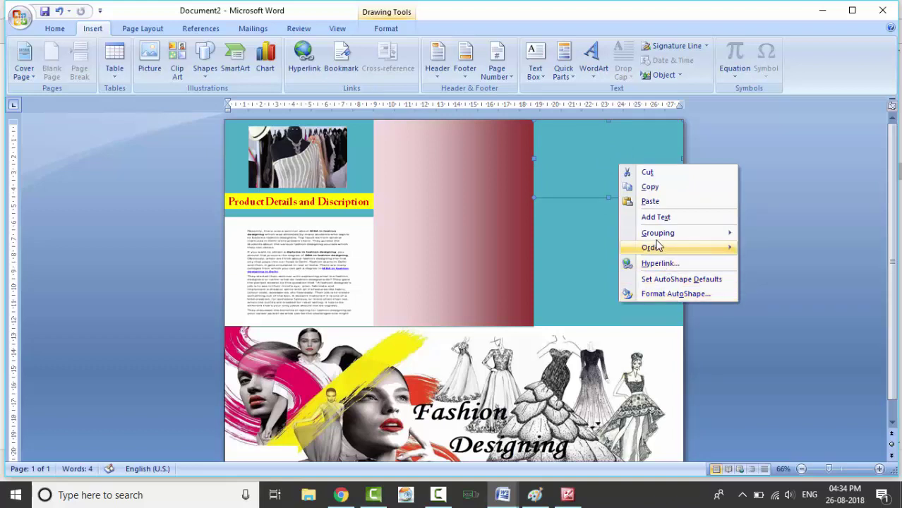
click(656, 216)
text(Company name)
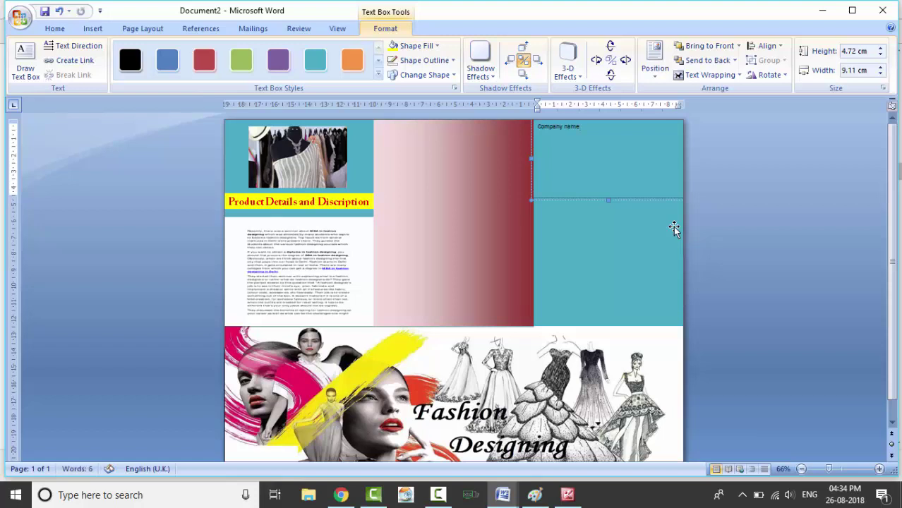
key(ctrl+a)
key(ctrl+shift+period)
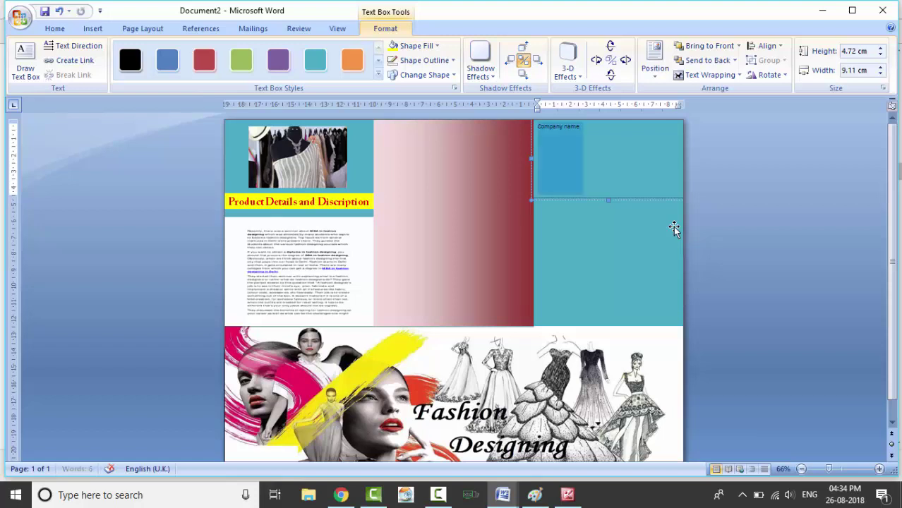
key(ctrl+shift+period)
key(ctrl+shift+period)
key(ctrl+shift+period)
key(ctrl+shift+period)
key(ctrl+shift+period)
key(ctrl+shift+period)
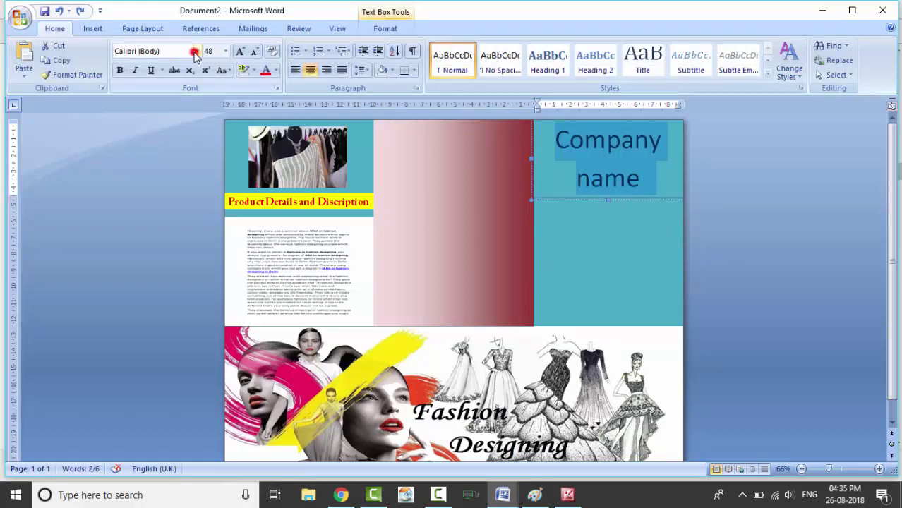
click(195, 51)
click(183, 124)
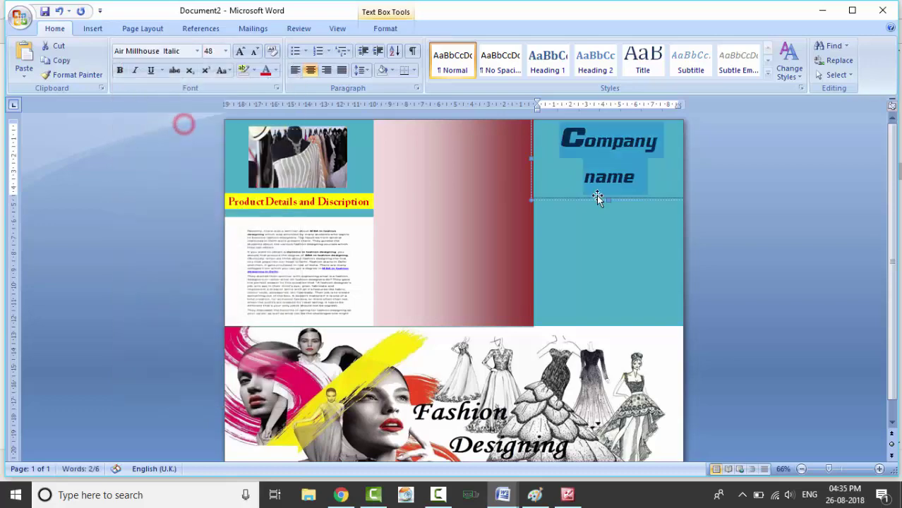
- Append 'and Logo' to the heading and set its font size to 42
click(631, 174)
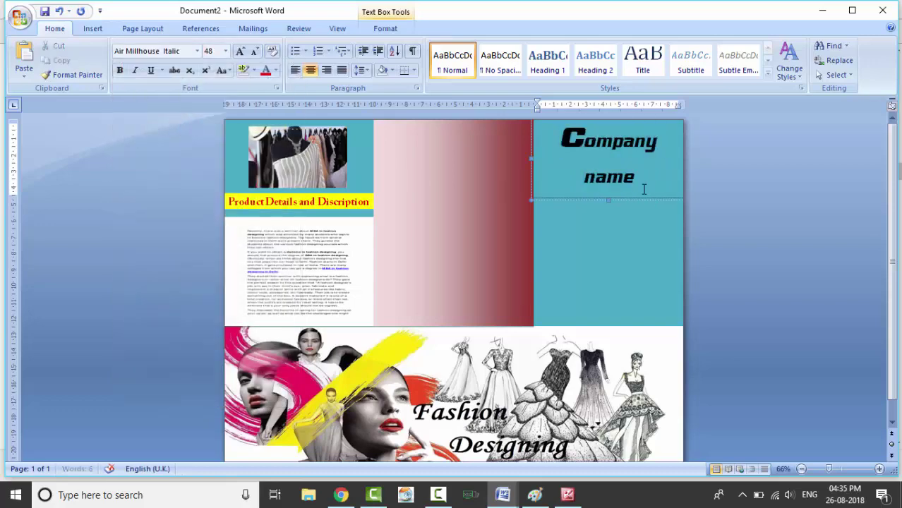
text( and)
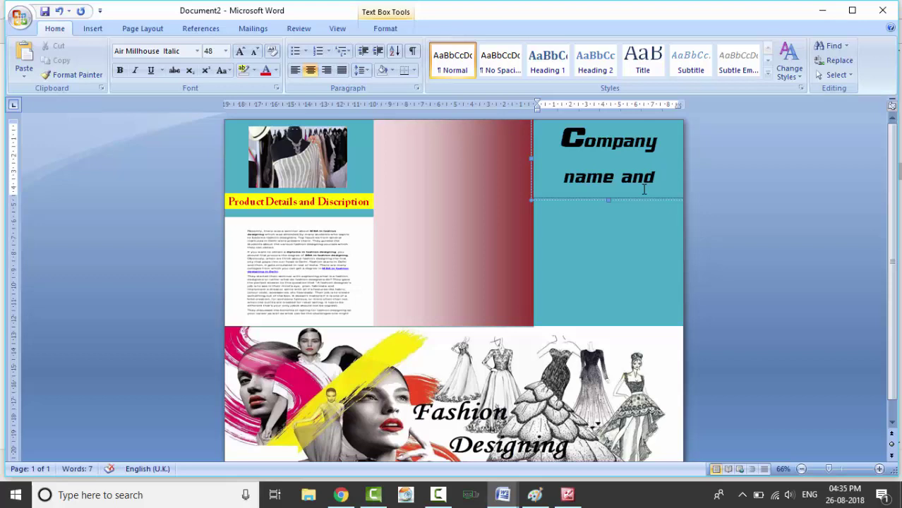
text( Logo)
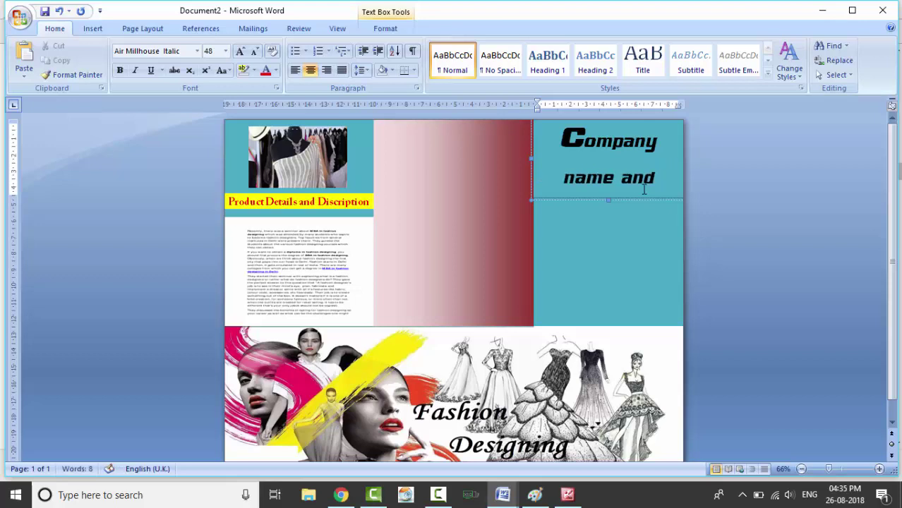
key(ctrl+a)
key(ctrl+shift+comma)
text(2)
key(Return)
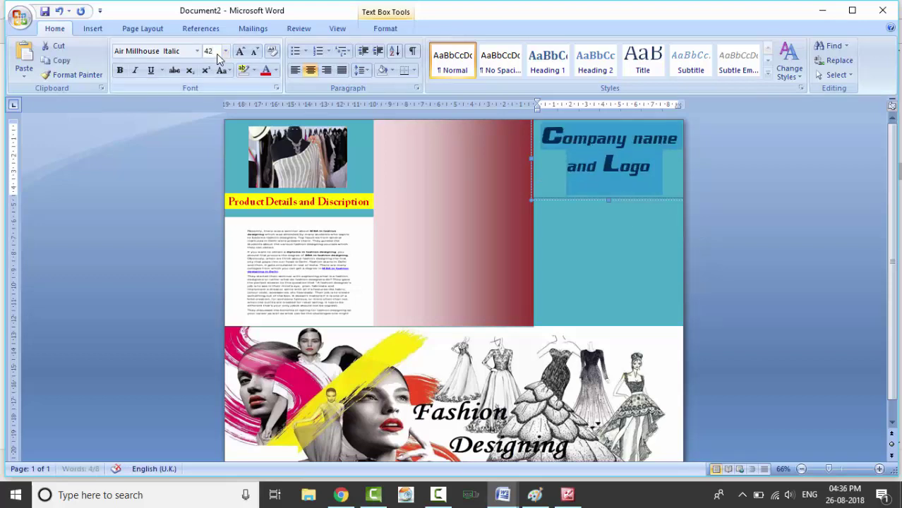
click(579, 251)
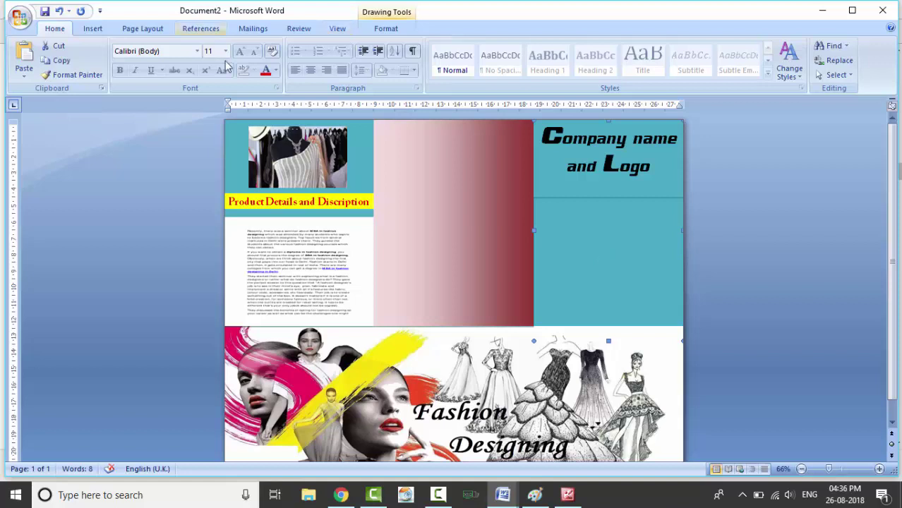
- Fill the middle panel with the blue-dress model photo and extend its bottom down over the collage
right_click(470, 241)
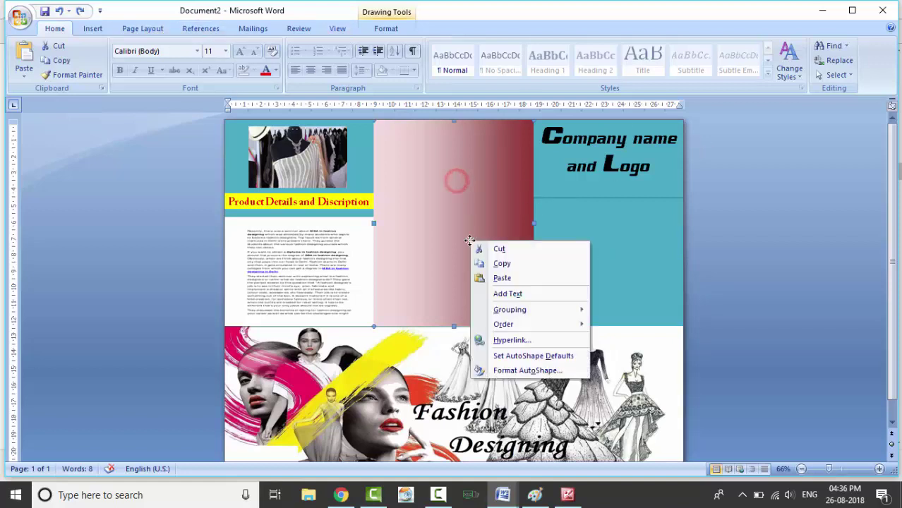
click(518, 371)
click(493, 147)
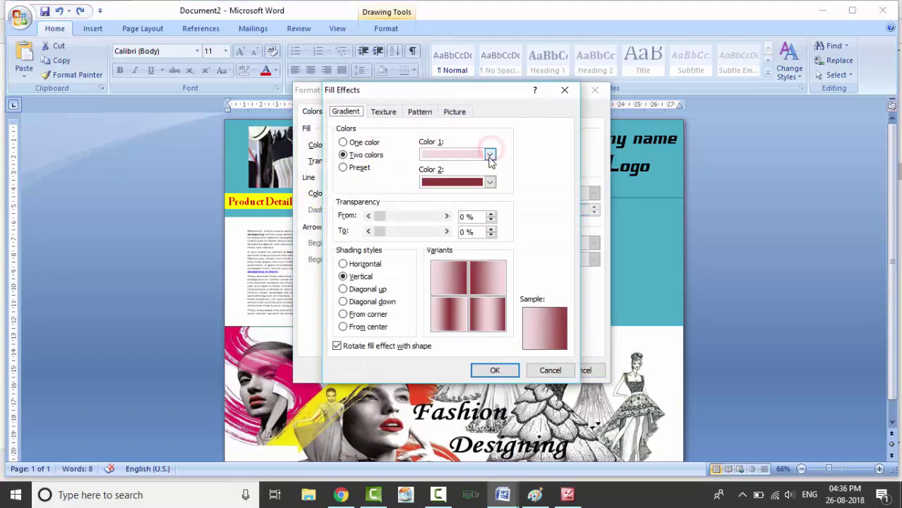
click(455, 113)
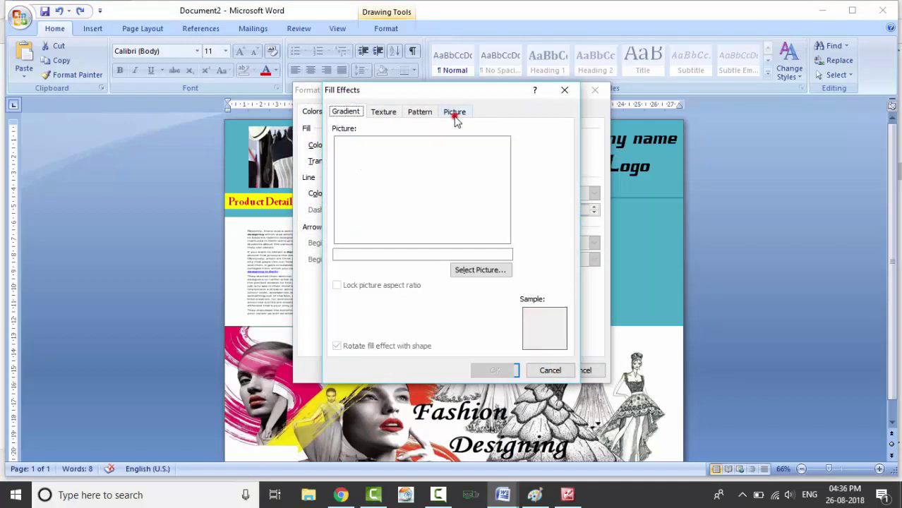
click(481, 272)
click(763, 186)
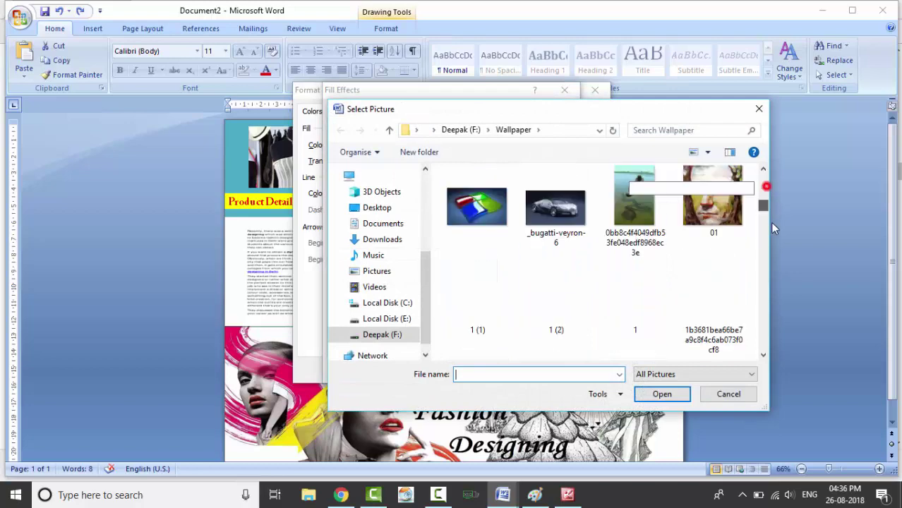
scroll(771, 246, down, 3)
click(556, 272)
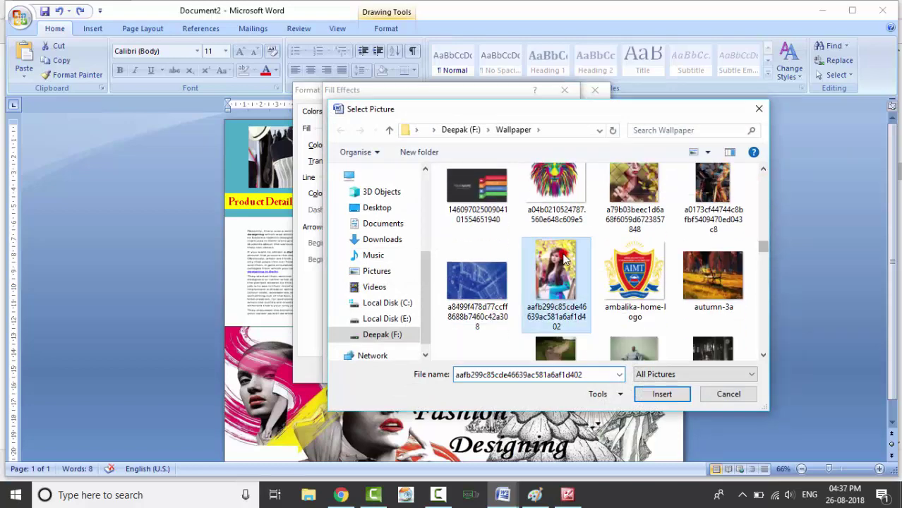
click(662, 395)
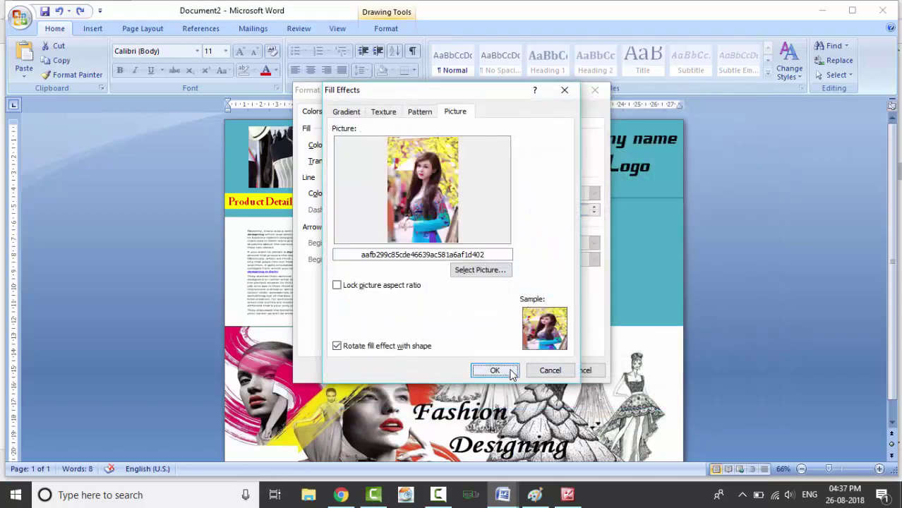
click(513, 374)
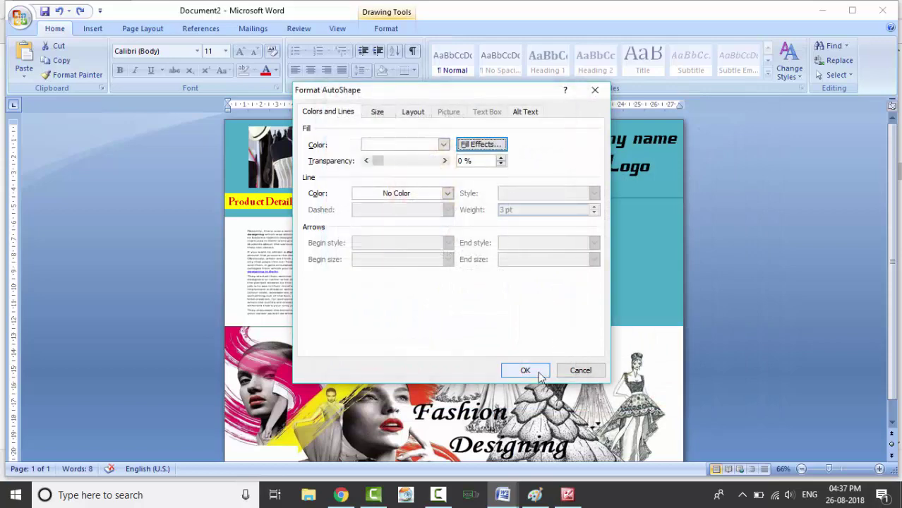
click(528, 372)
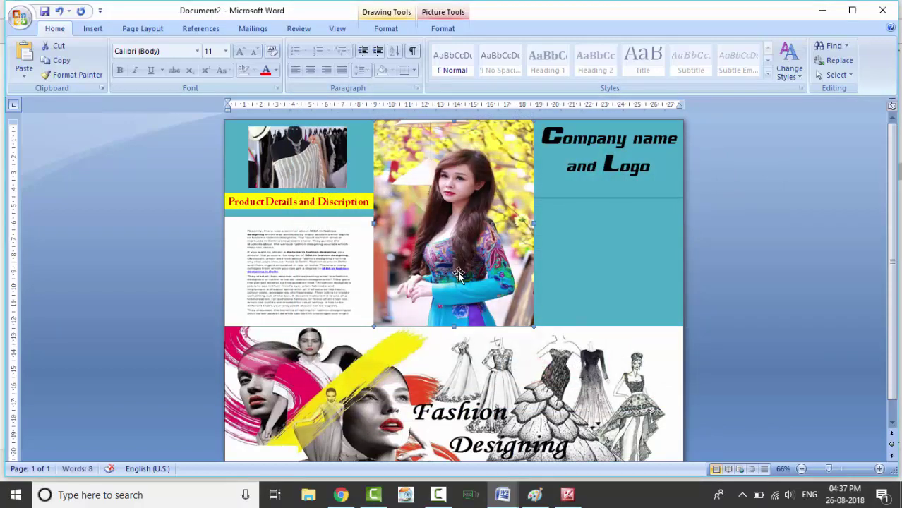
drag(455, 326, 456, 360)
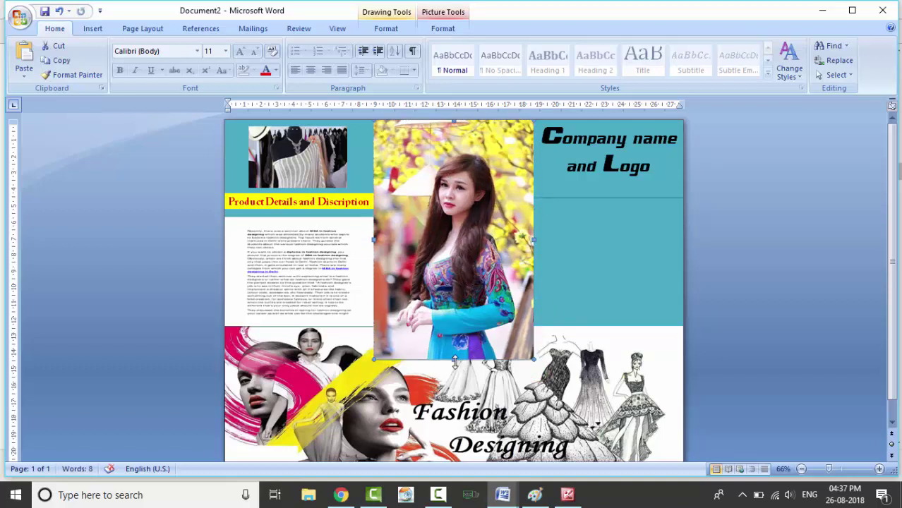
- Bring the model photo in front of all other objects in the middle panel
right_click(443, 395)
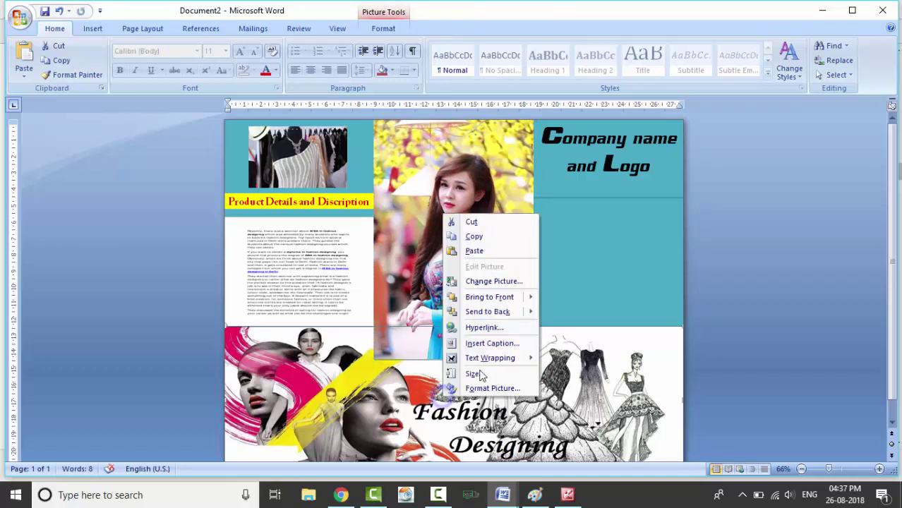
mouse_move(497, 297)
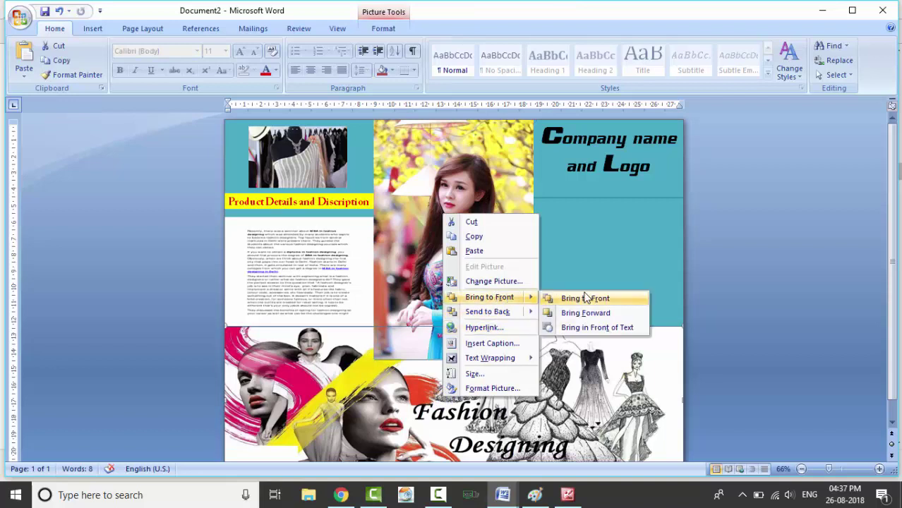
click(586, 299)
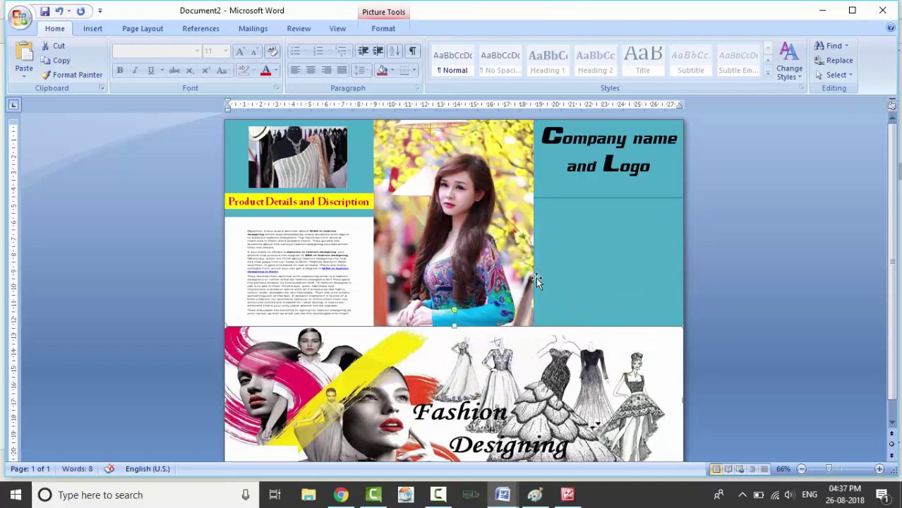
click(482, 240)
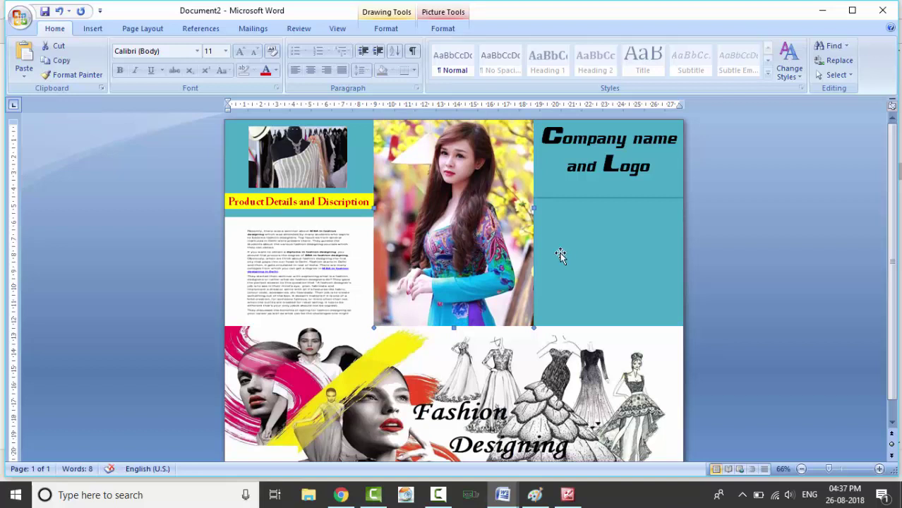
click(633, 249)
click(93, 28)
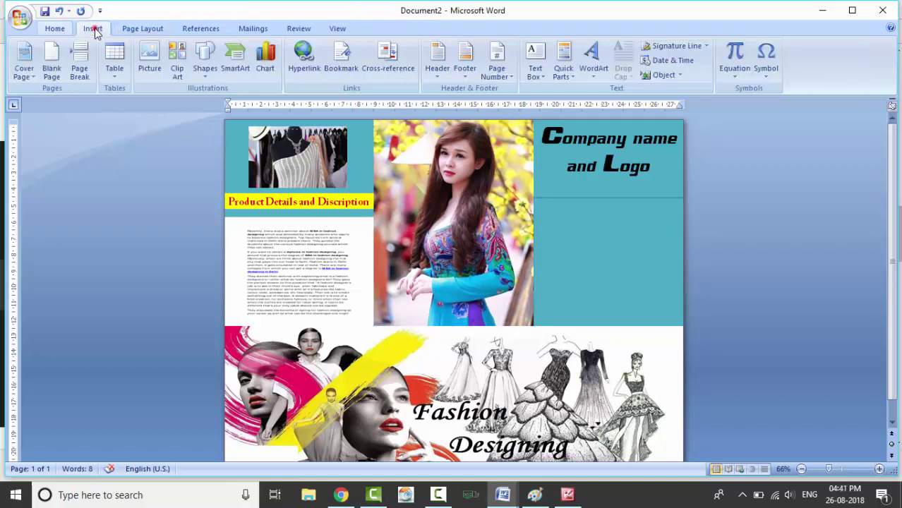
- Insert the fd-syllabus fashion sketch and set its wrapping to In Front of Text
click(157, 60)
click(161, 208)
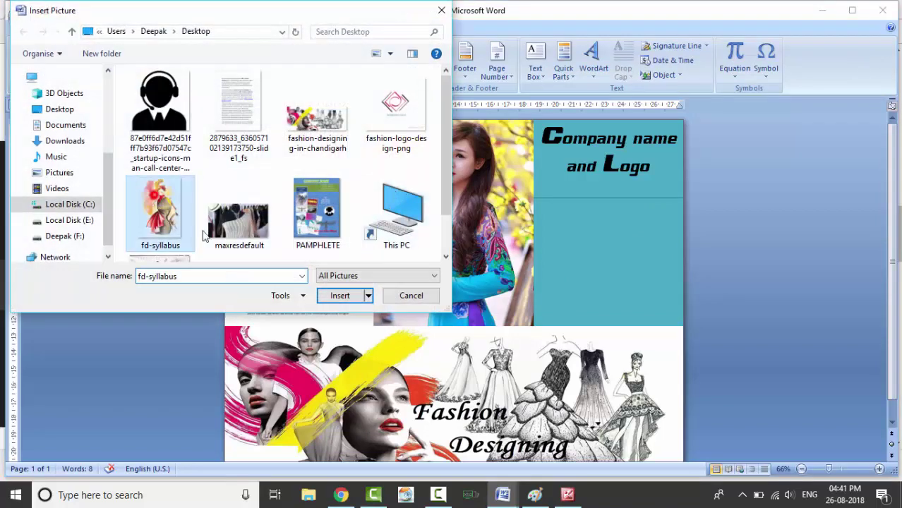
click(339, 295)
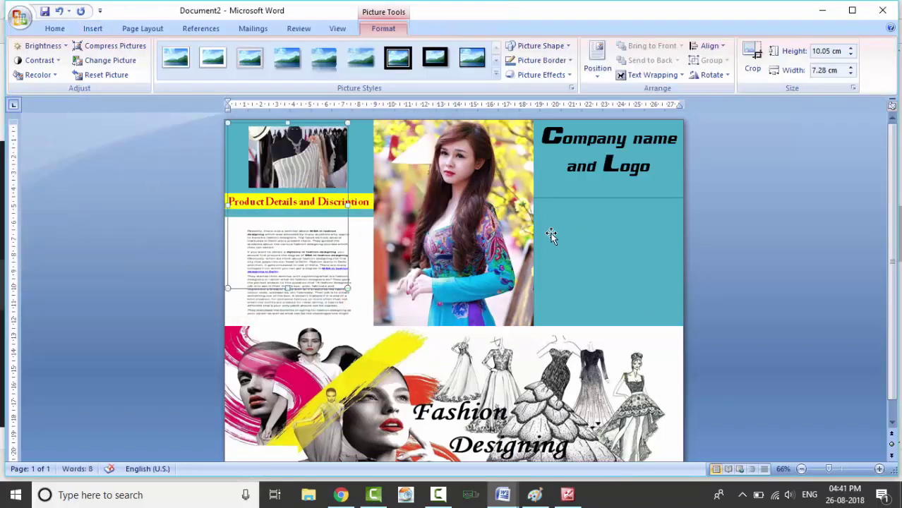
click(654, 75)
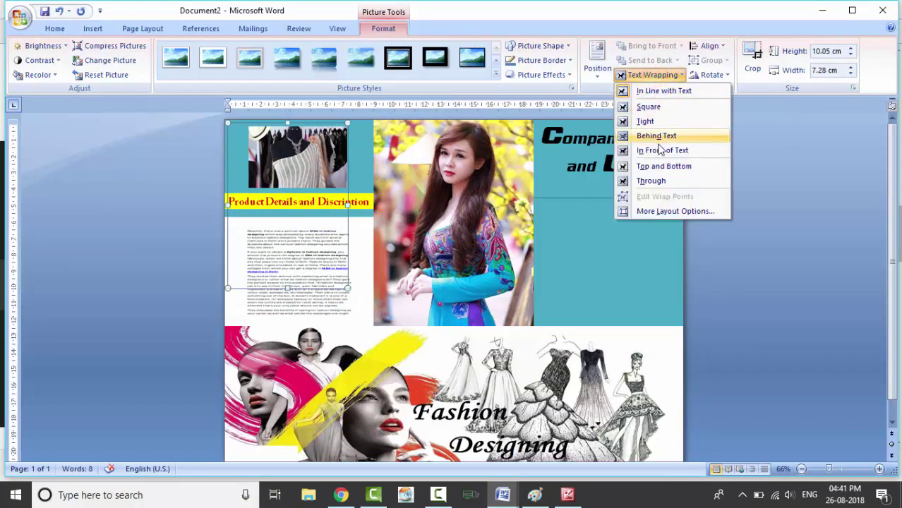
click(660, 150)
- Move the sketch into the right teal panel and resize it to about 7.5 × 5.4 cm
mouse_move(368, 233)
mouse_down()
mouse_move(592, 288)
mouse_move(670, 351)
mouse_up()
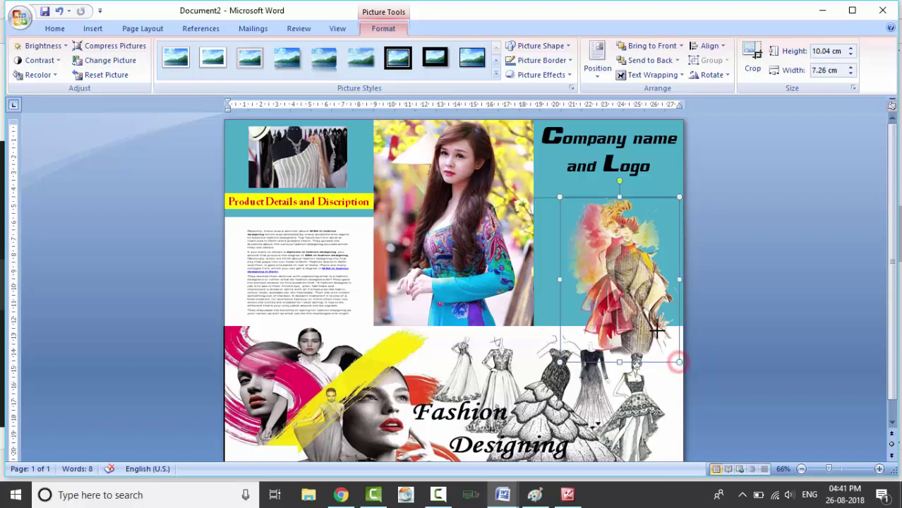
drag(678, 362, 649, 322)
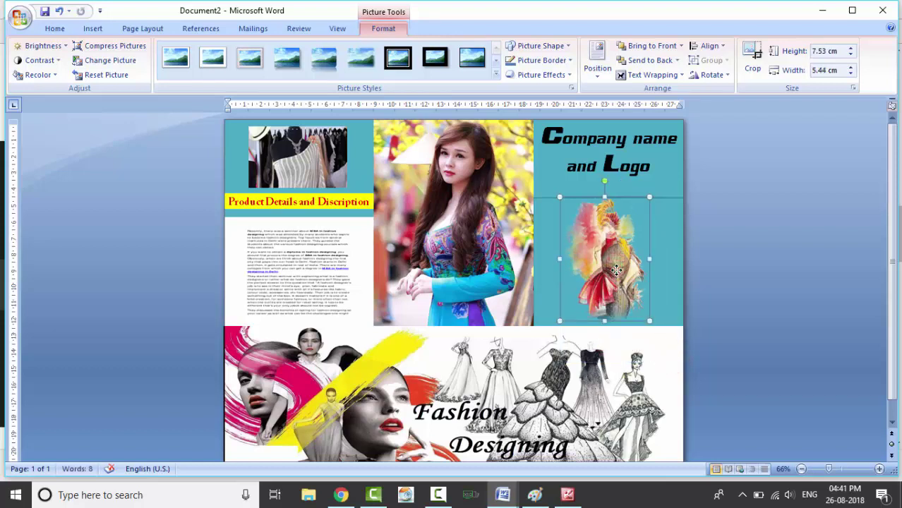
drag(616, 266, 616, 272)
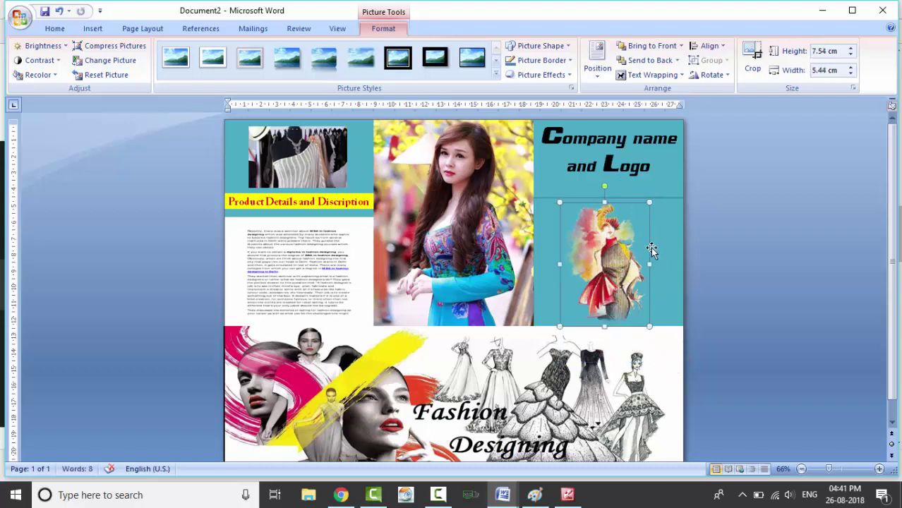
click(674, 266)
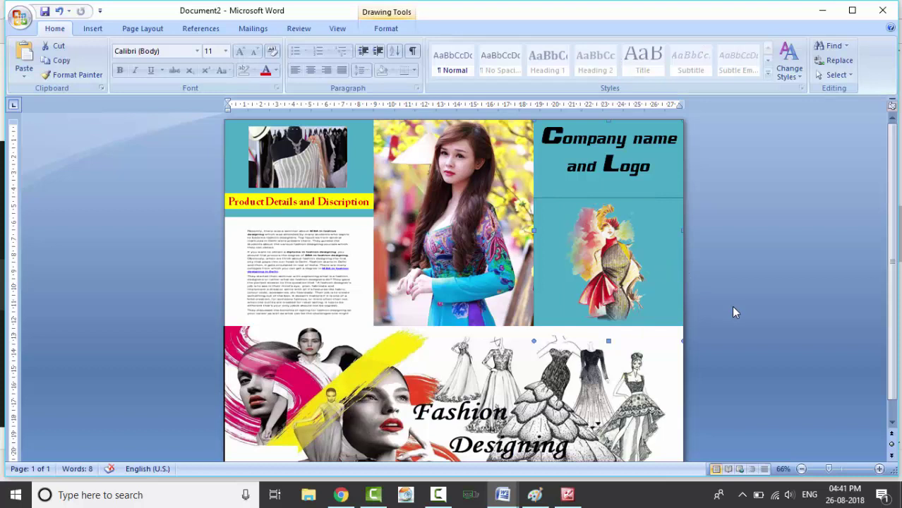
- Colour the 'Company name and Logo' text red
click(629, 166)
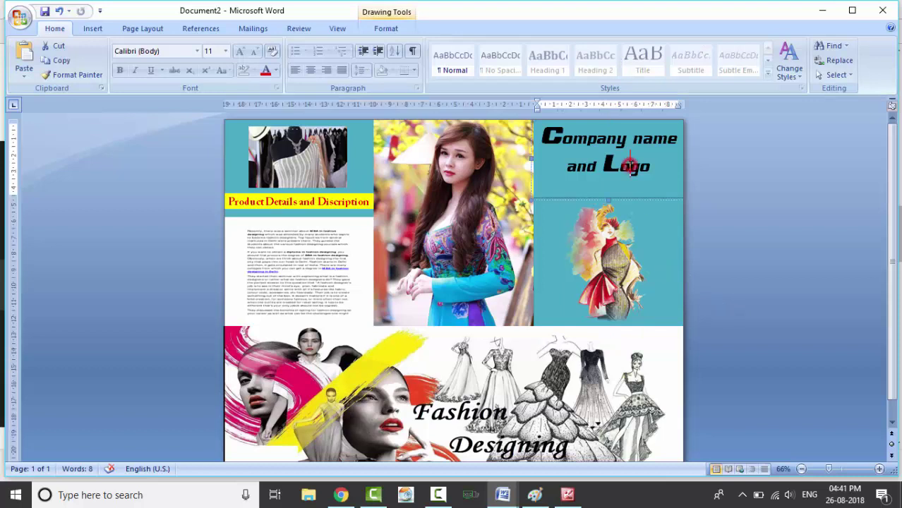
triple_click(630, 168)
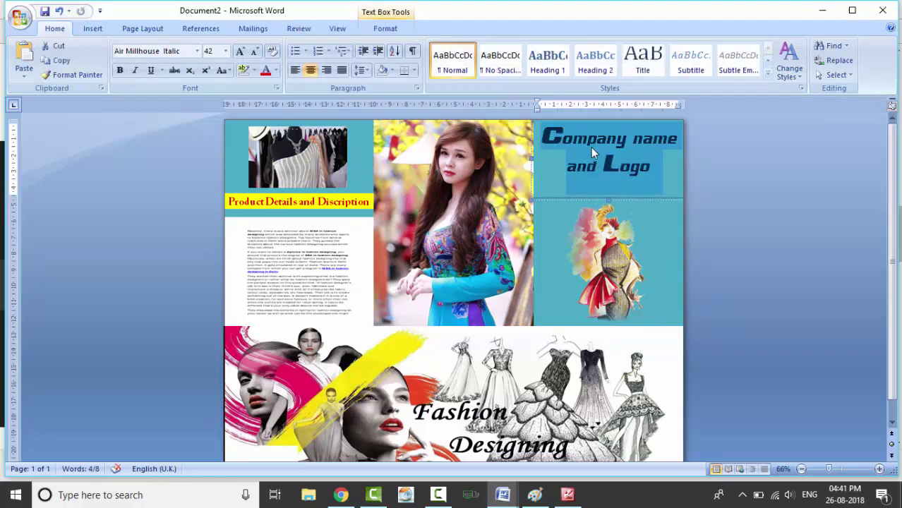
click(265, 70)
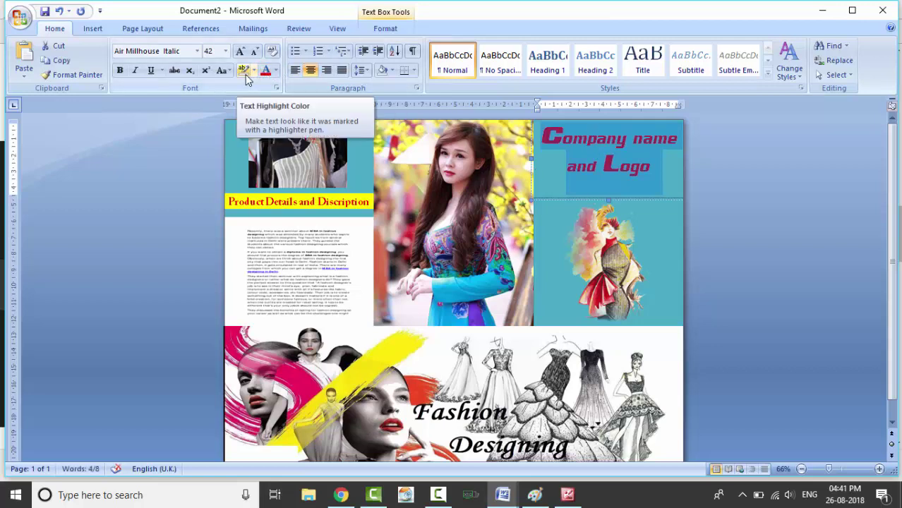
click(670, 194)
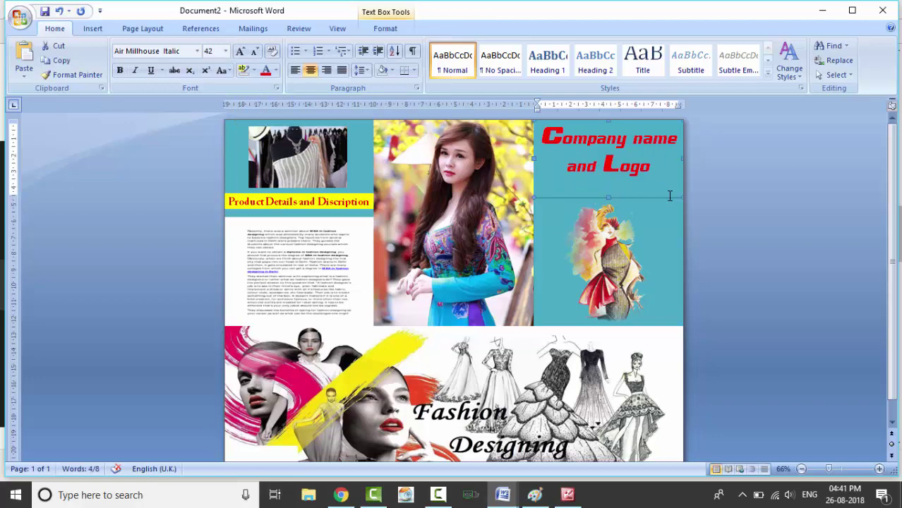
- Give the company name box a yellow fill
right_click(670, 195)
click(717, 338)
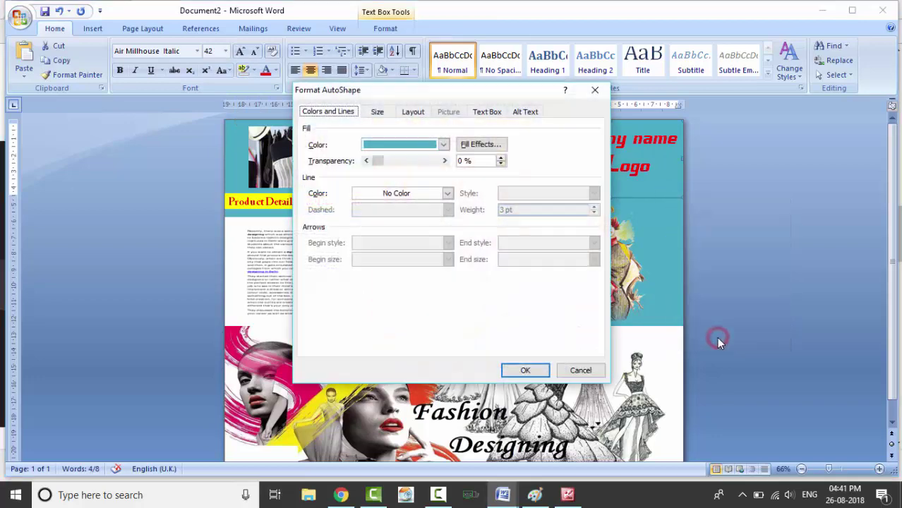
click(443, 144)
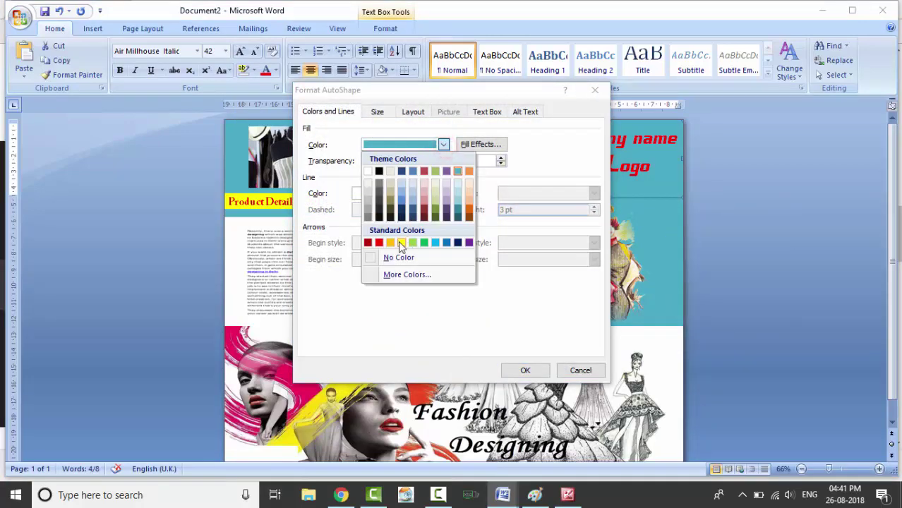
click(401, 242)
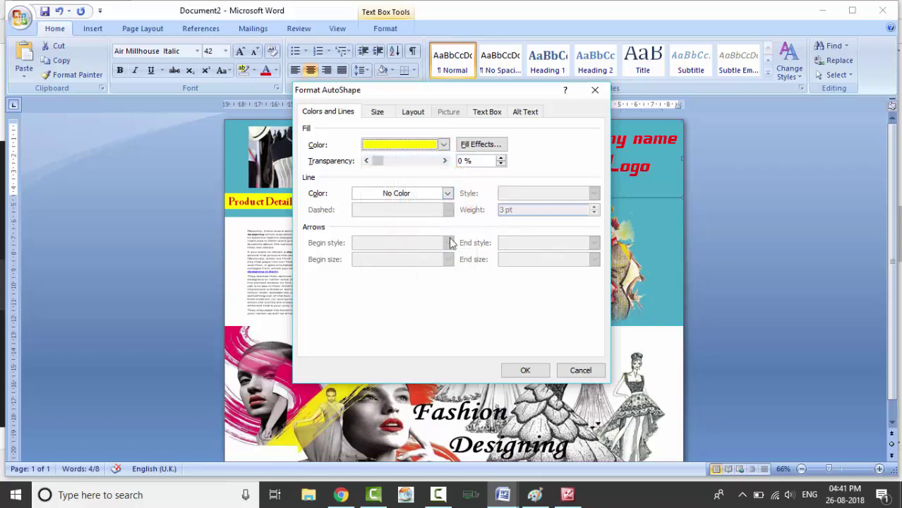
click(522, 371)
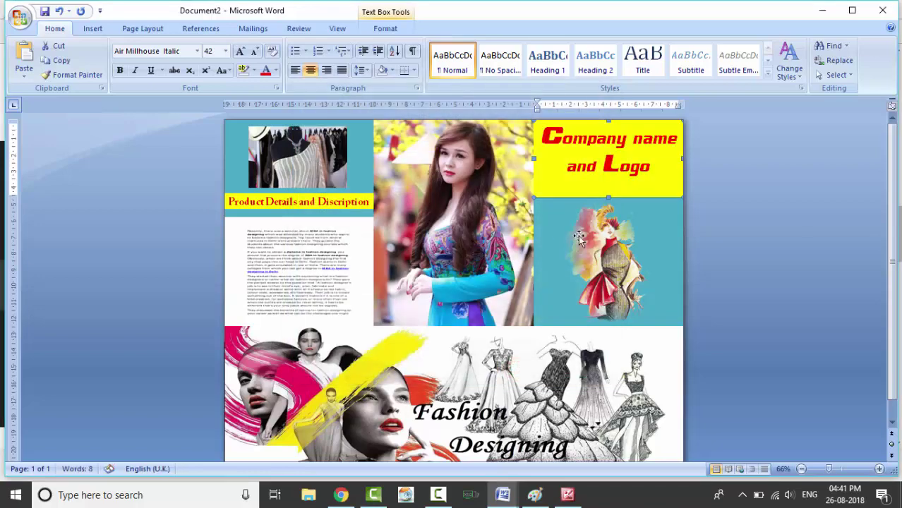
click(667, 240)
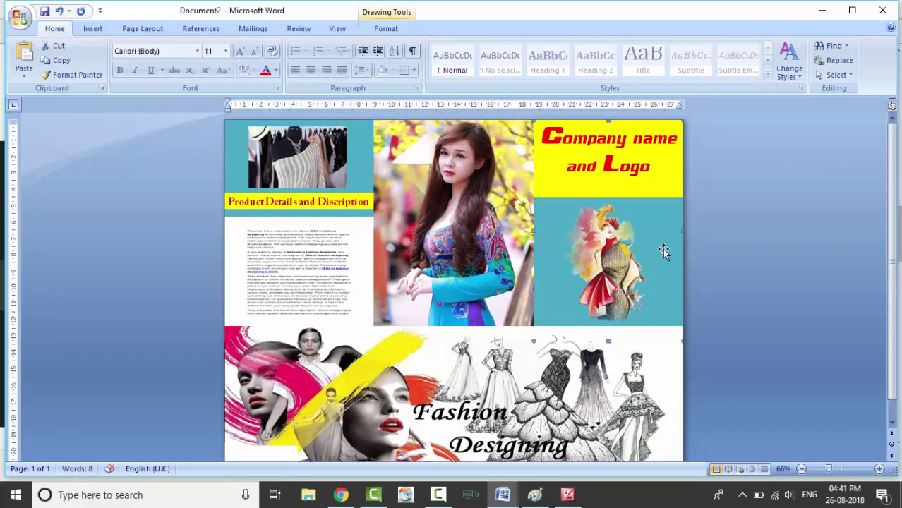
scroll(894, 202, down, 1)
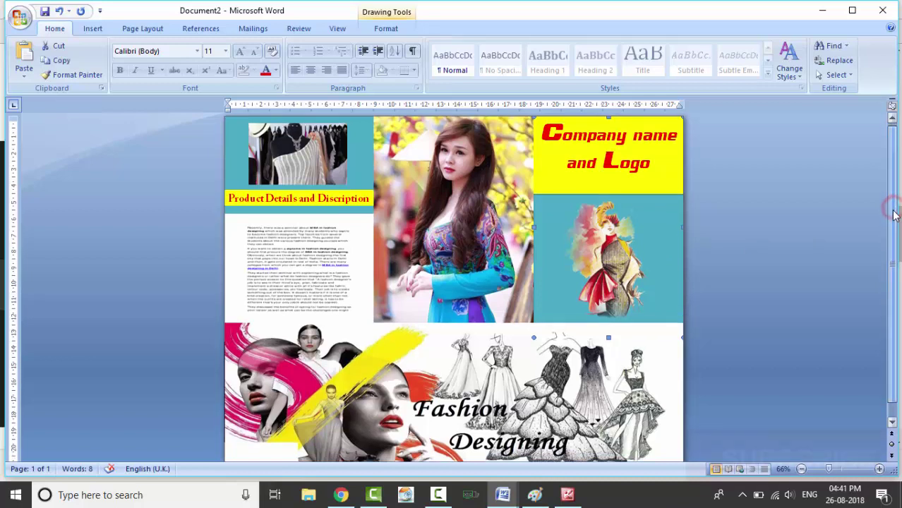